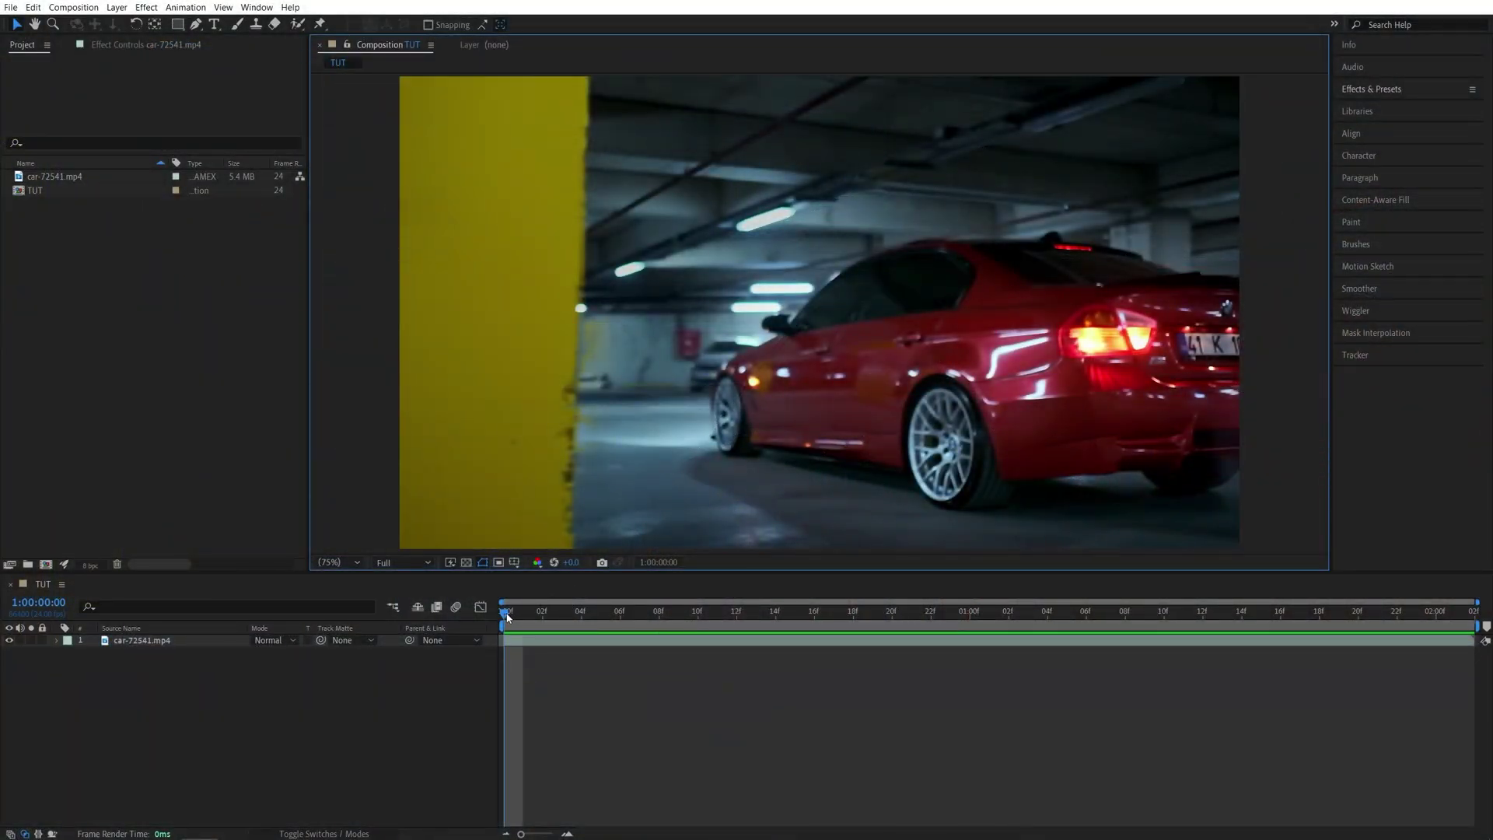
Step: Preview the footage up to about one second, then return to the first frame
left_click_drag(507, 615, 1081, 628)
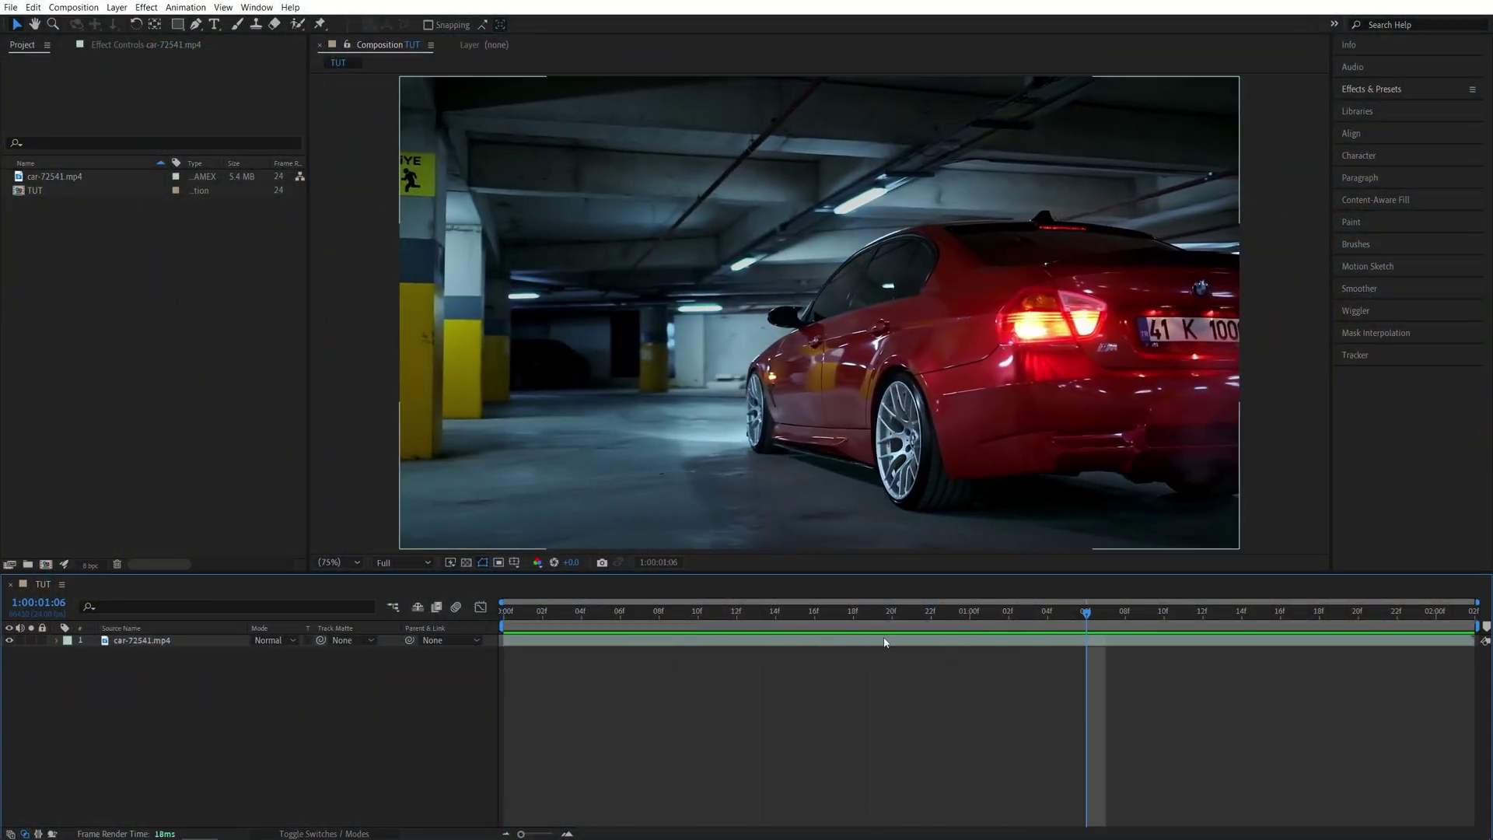
left_click_drag(1084, 612, 1065, 614)
key("Home")
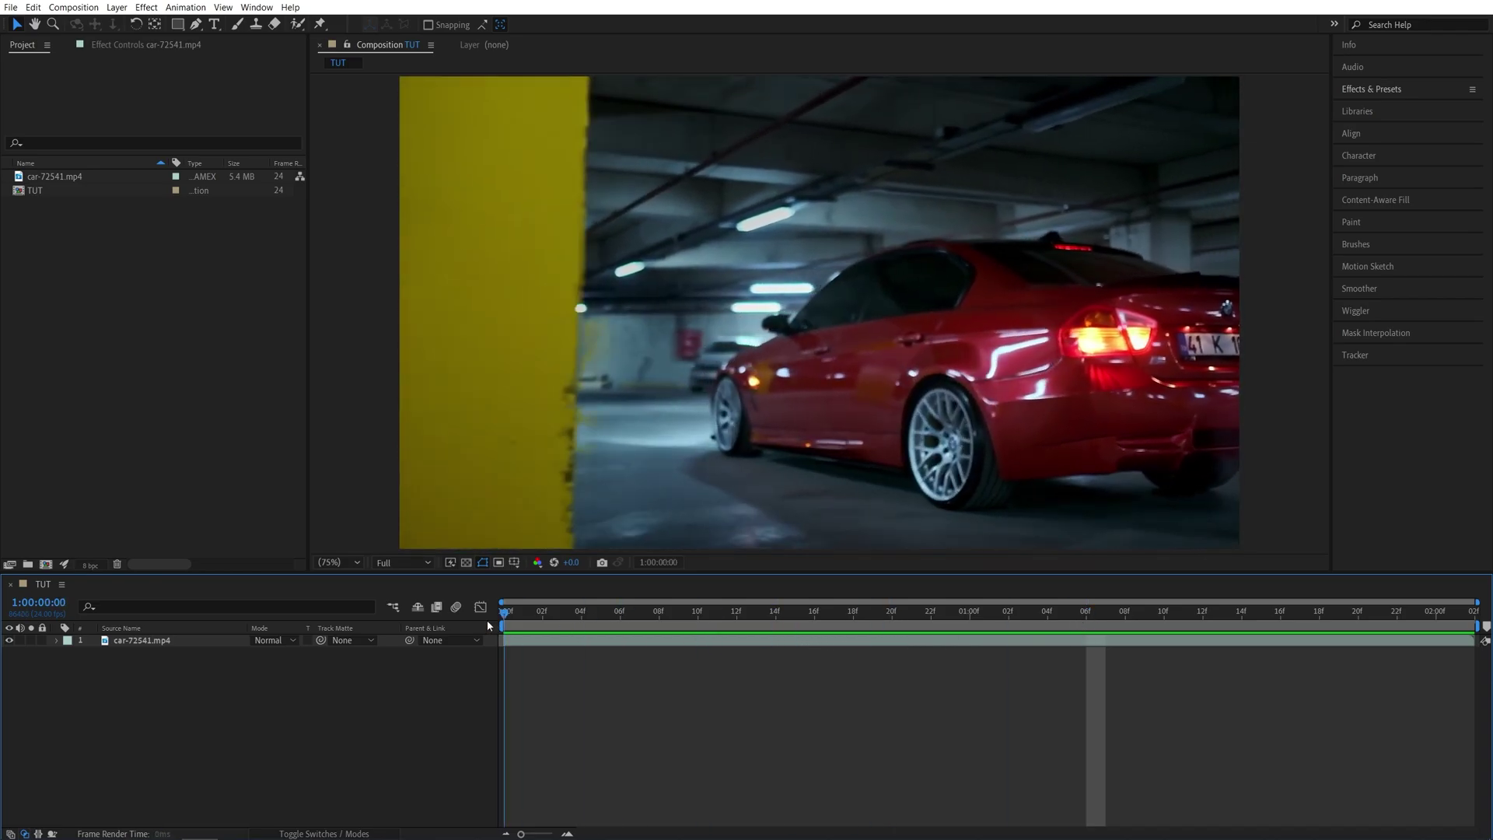
Step: Duplicate the car-72541.mp4 layer and set the top copy's blending mode to Screen
left_click(169, 640)
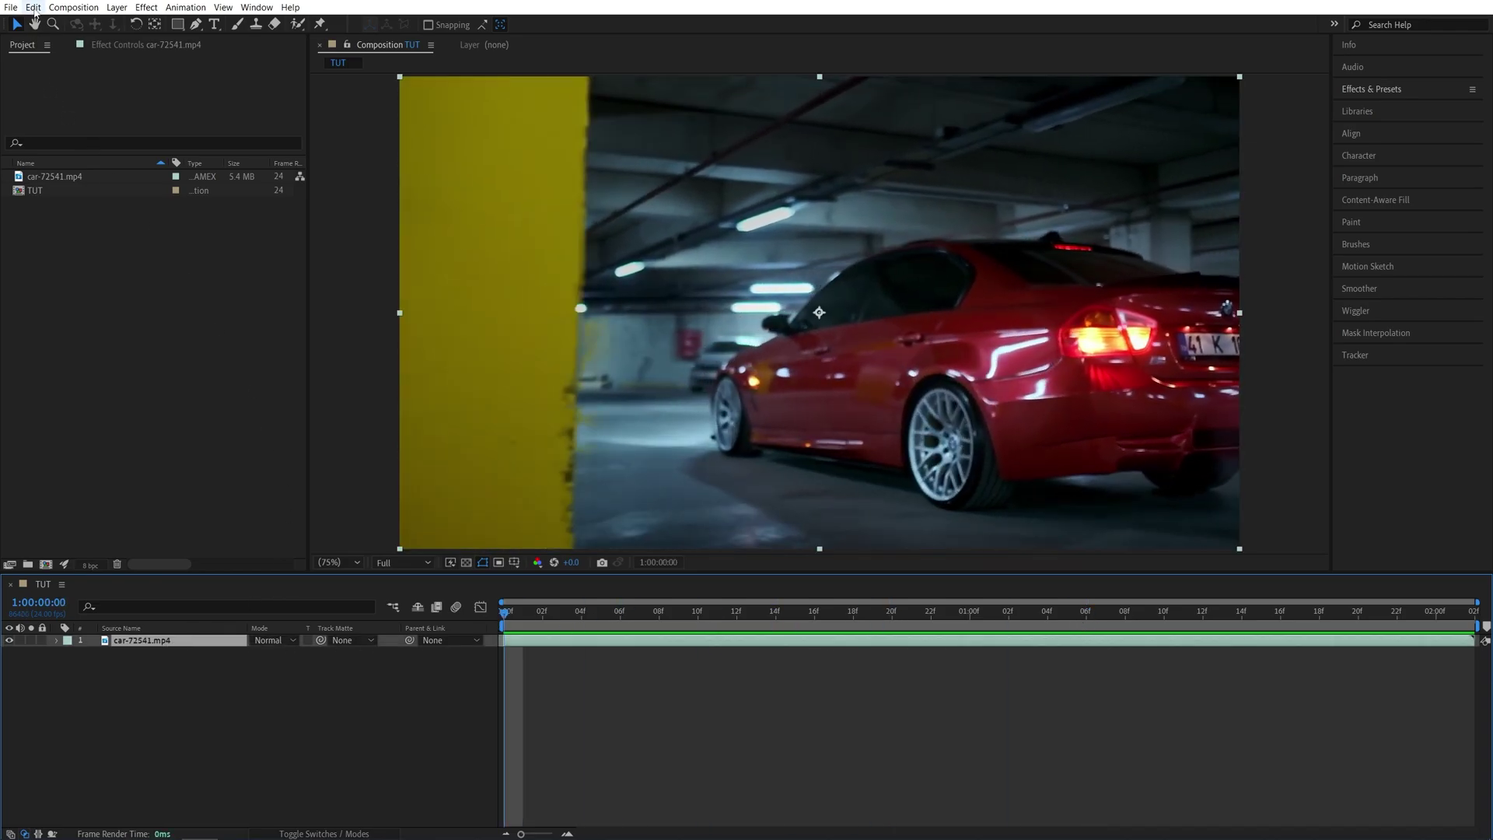
left_click(34, 8)
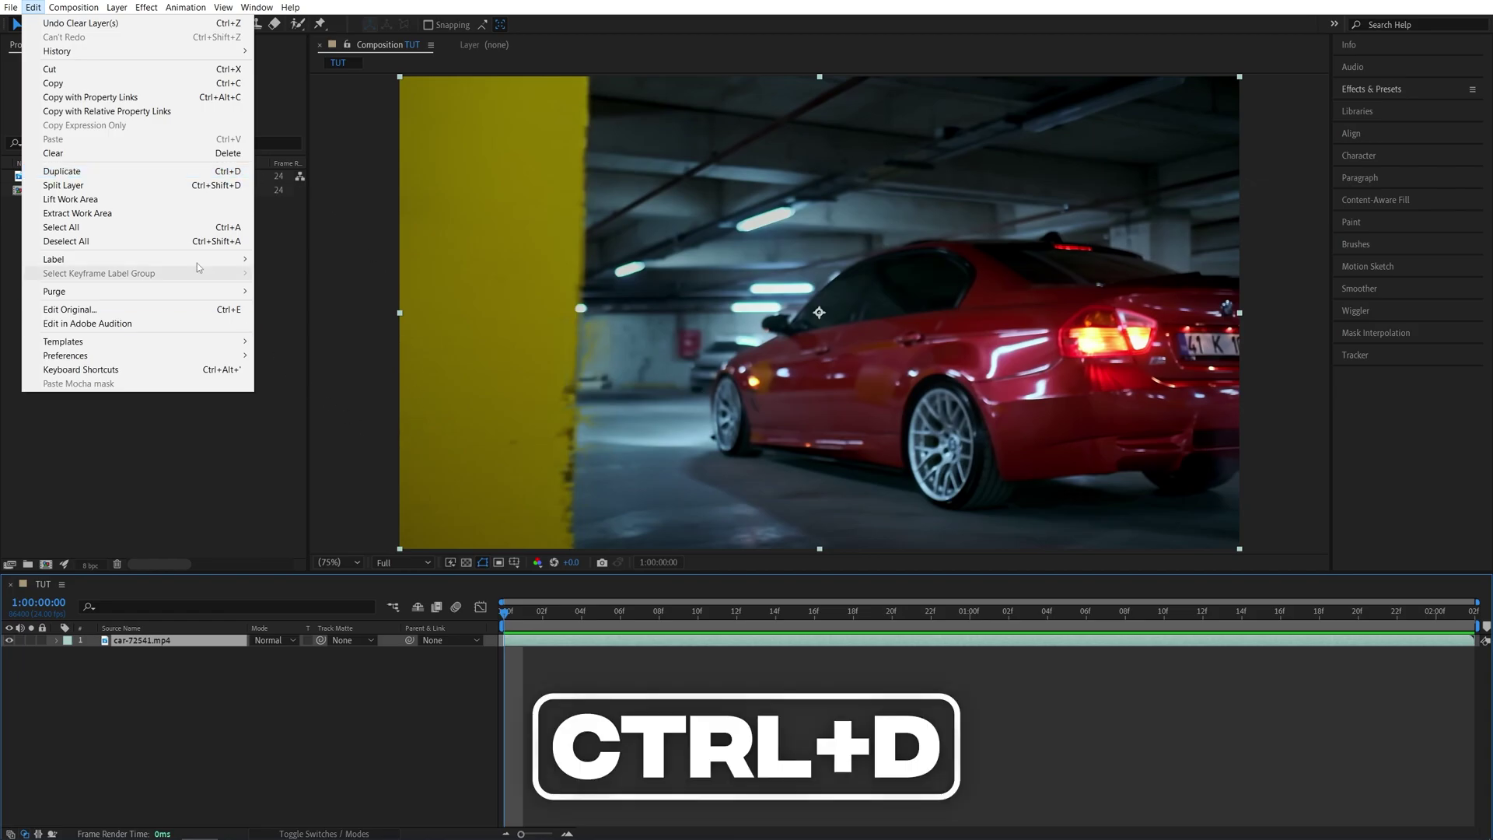
left_click(93, 171)
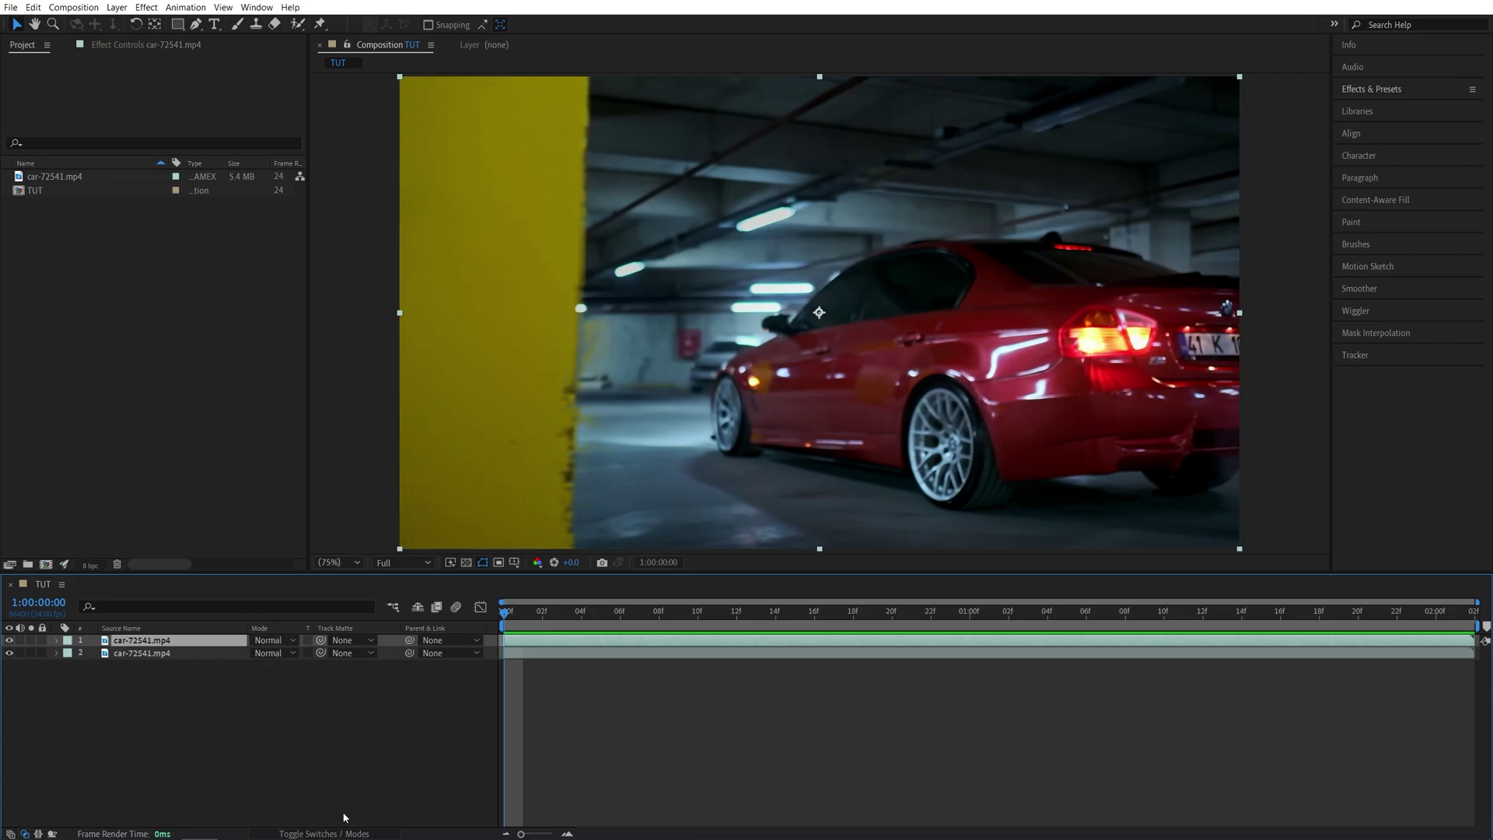
left_click(269, 640)
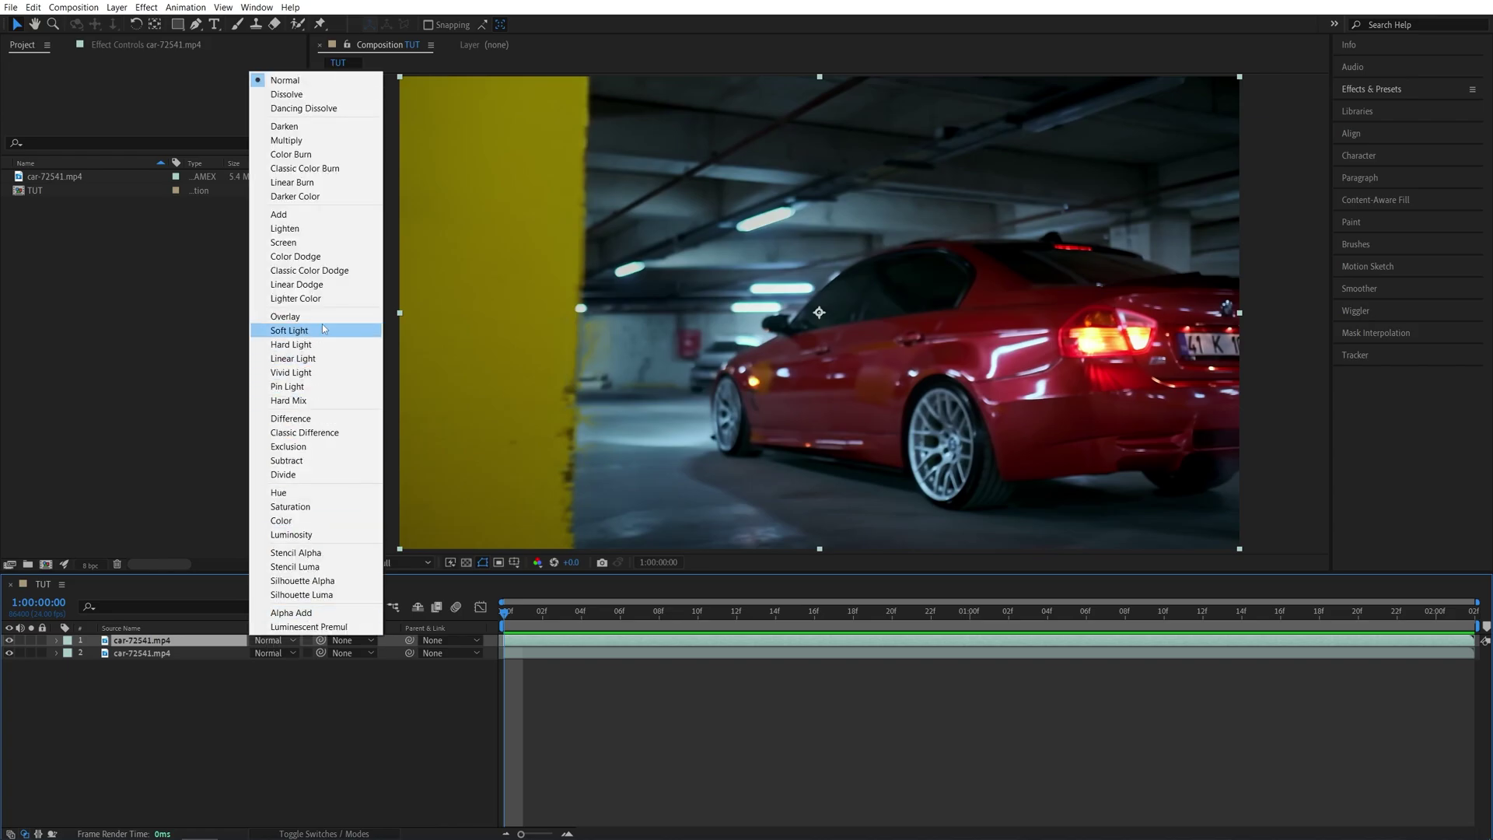
left_click(288, 244)
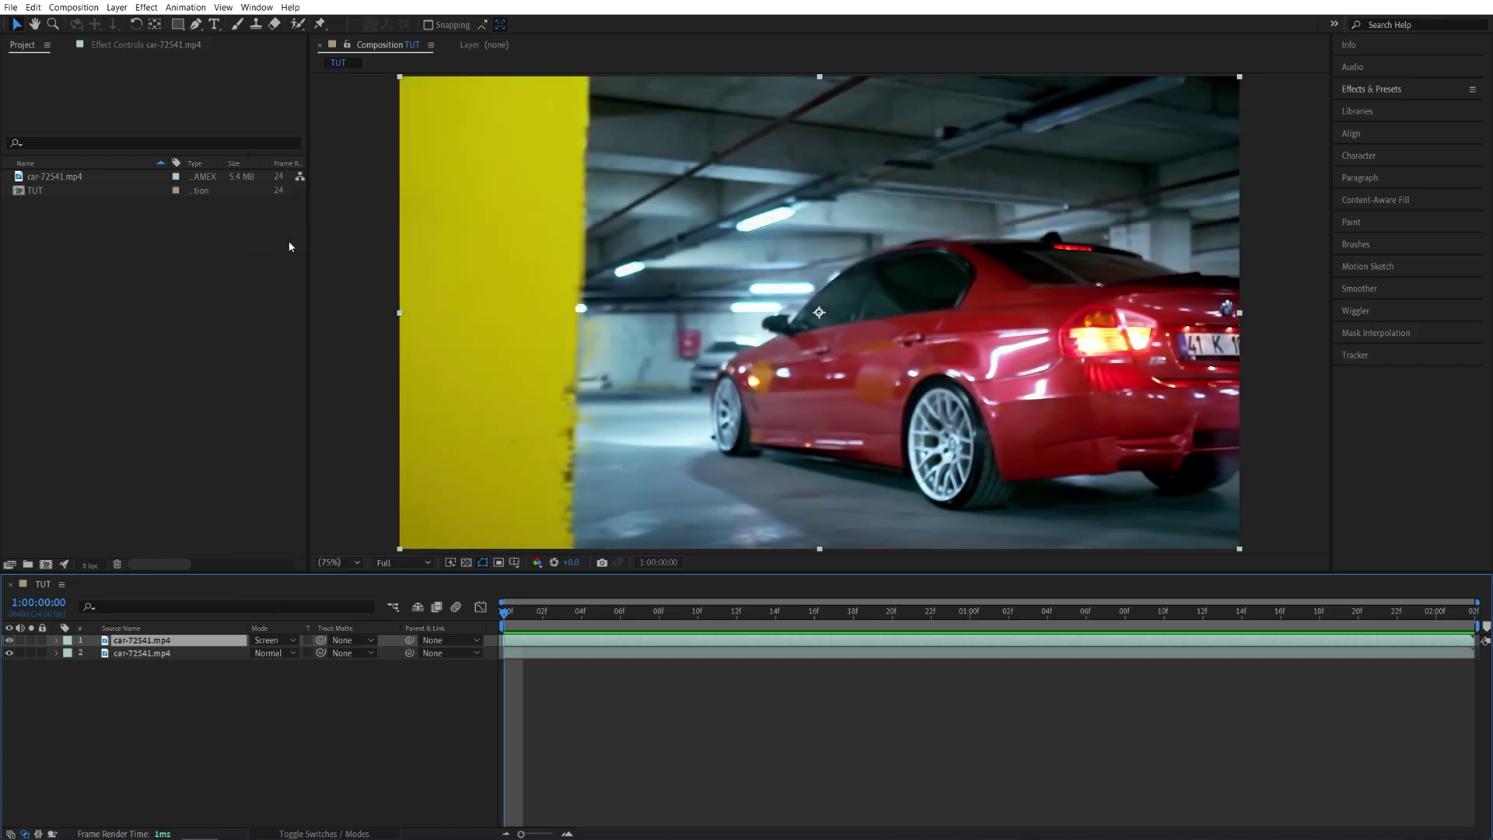
Step: Apply Extract and Find Edges to the top car layer from Effects & Presets
left_click(1373, 90)
left_click(1382, 109)
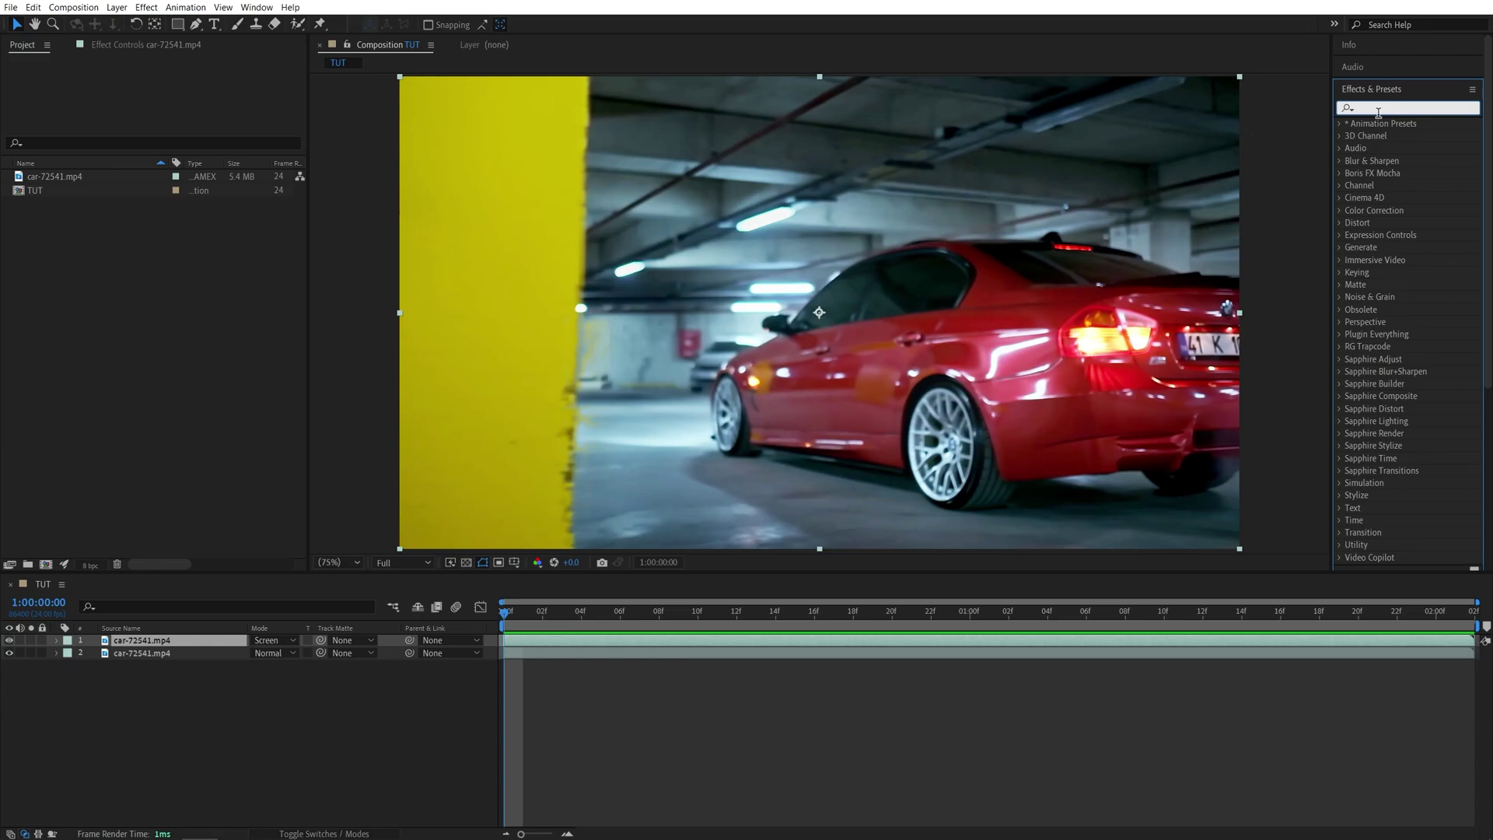
type("extract")
double_click(1383, 173)
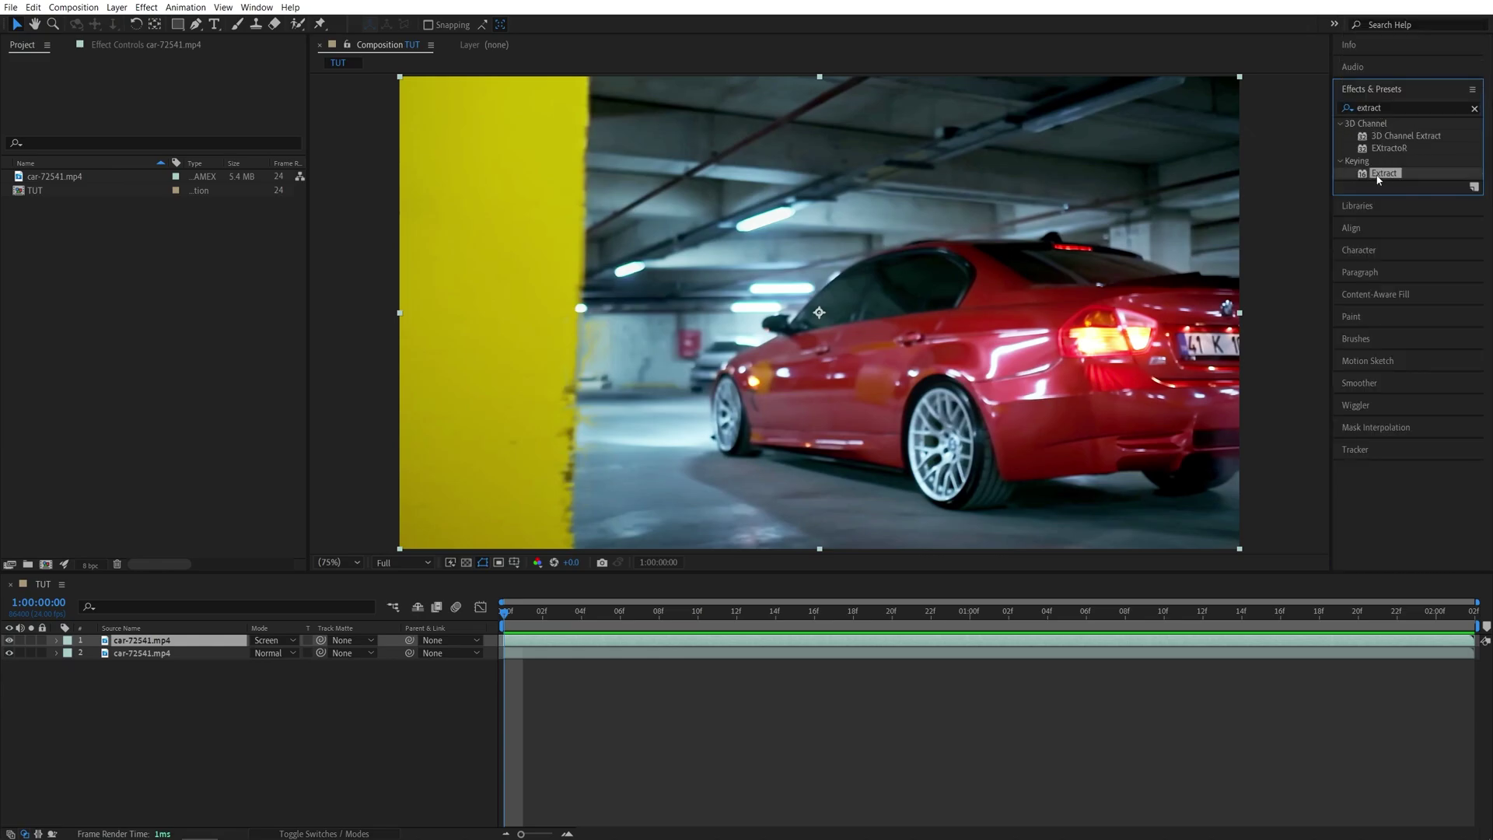
left_click_drag(192, 610, 163, 641)
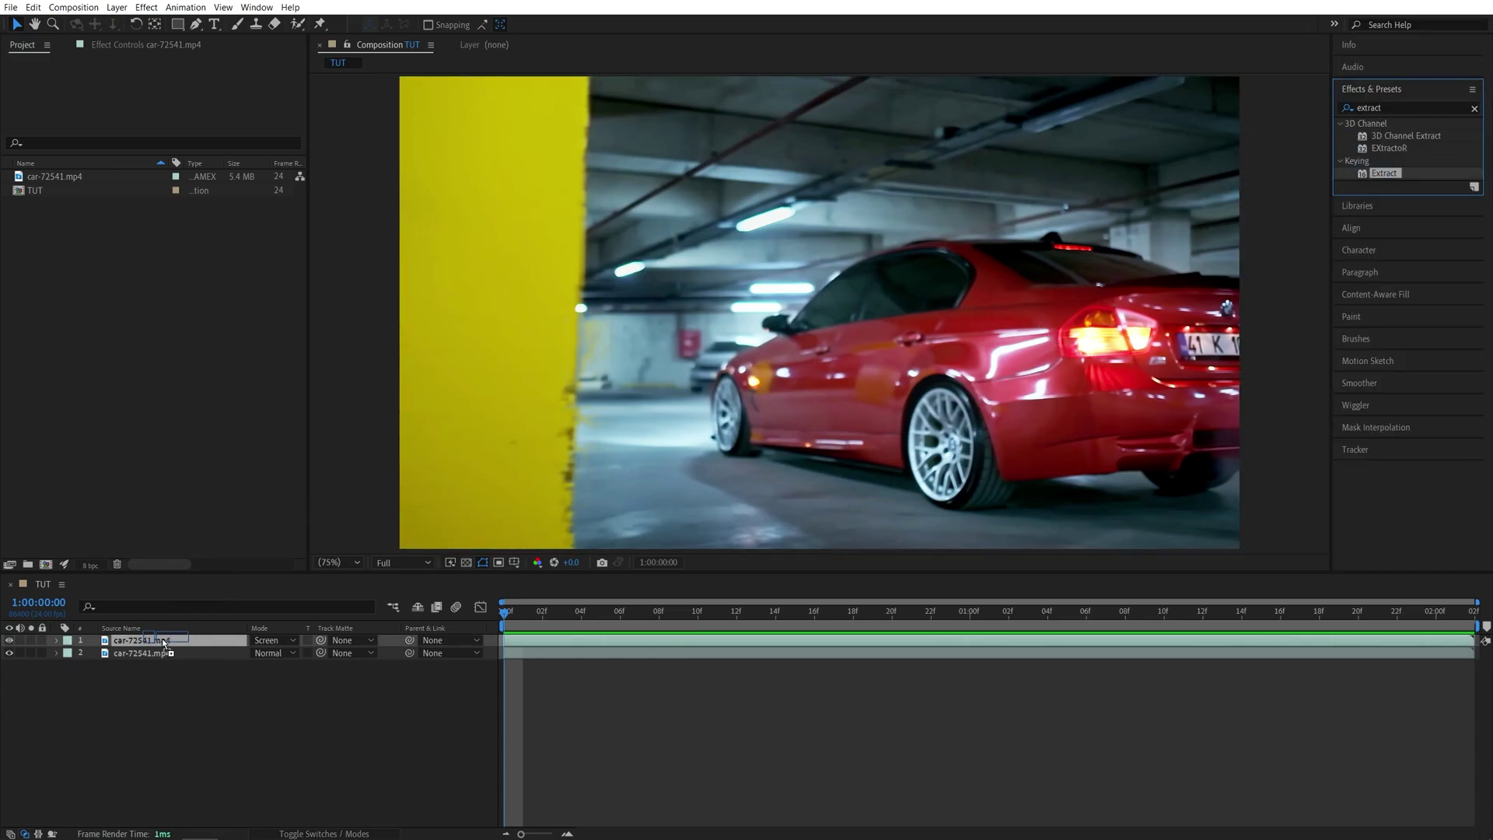
left_click(1401, 107)
type("find")
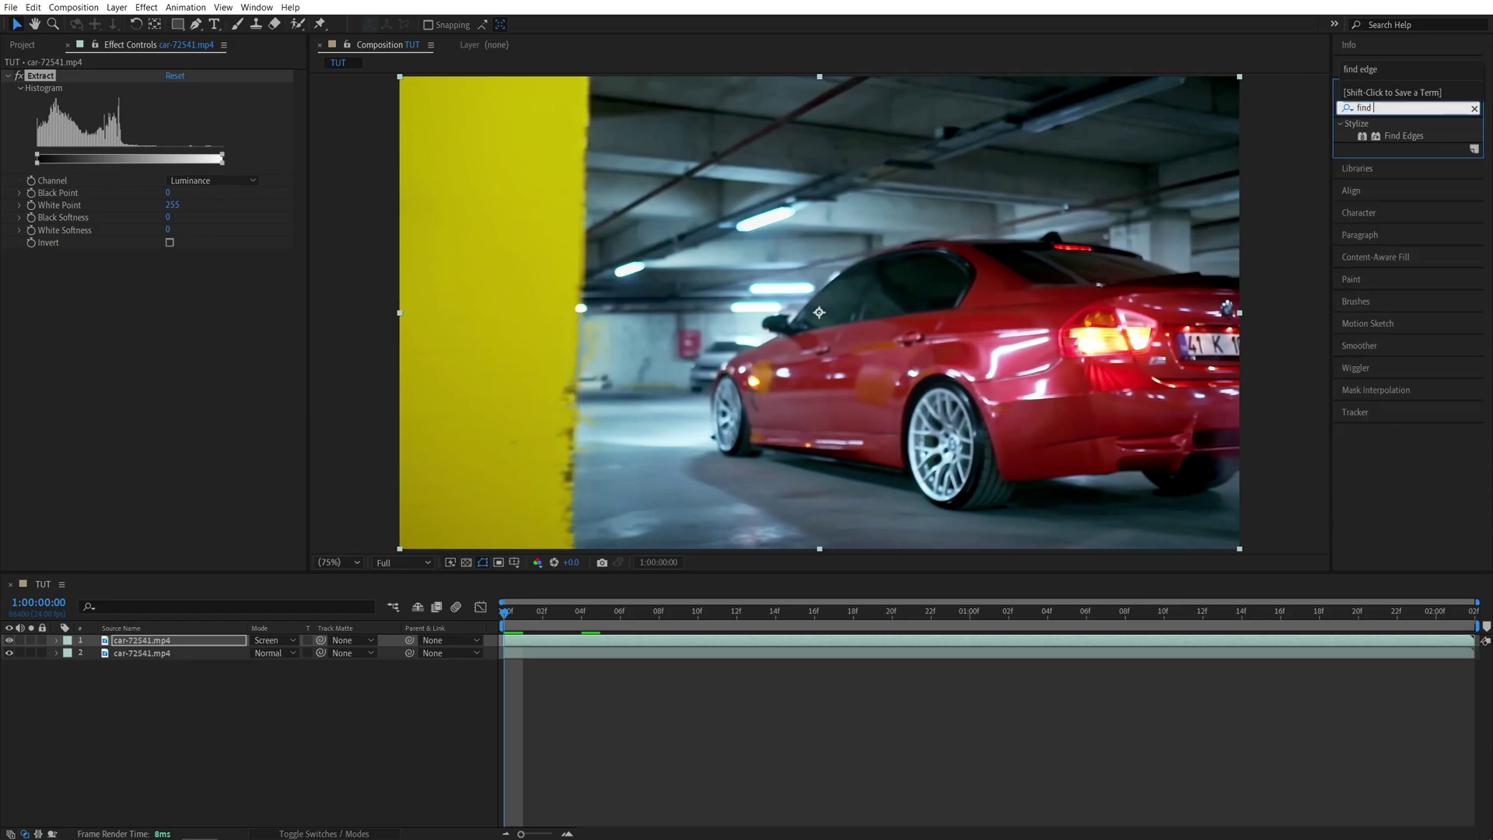
double_click(1403, 135)
Step: Add Levels, Turbulent Displace, Tint and Glow to the top car layer
left_click(1401, 108)
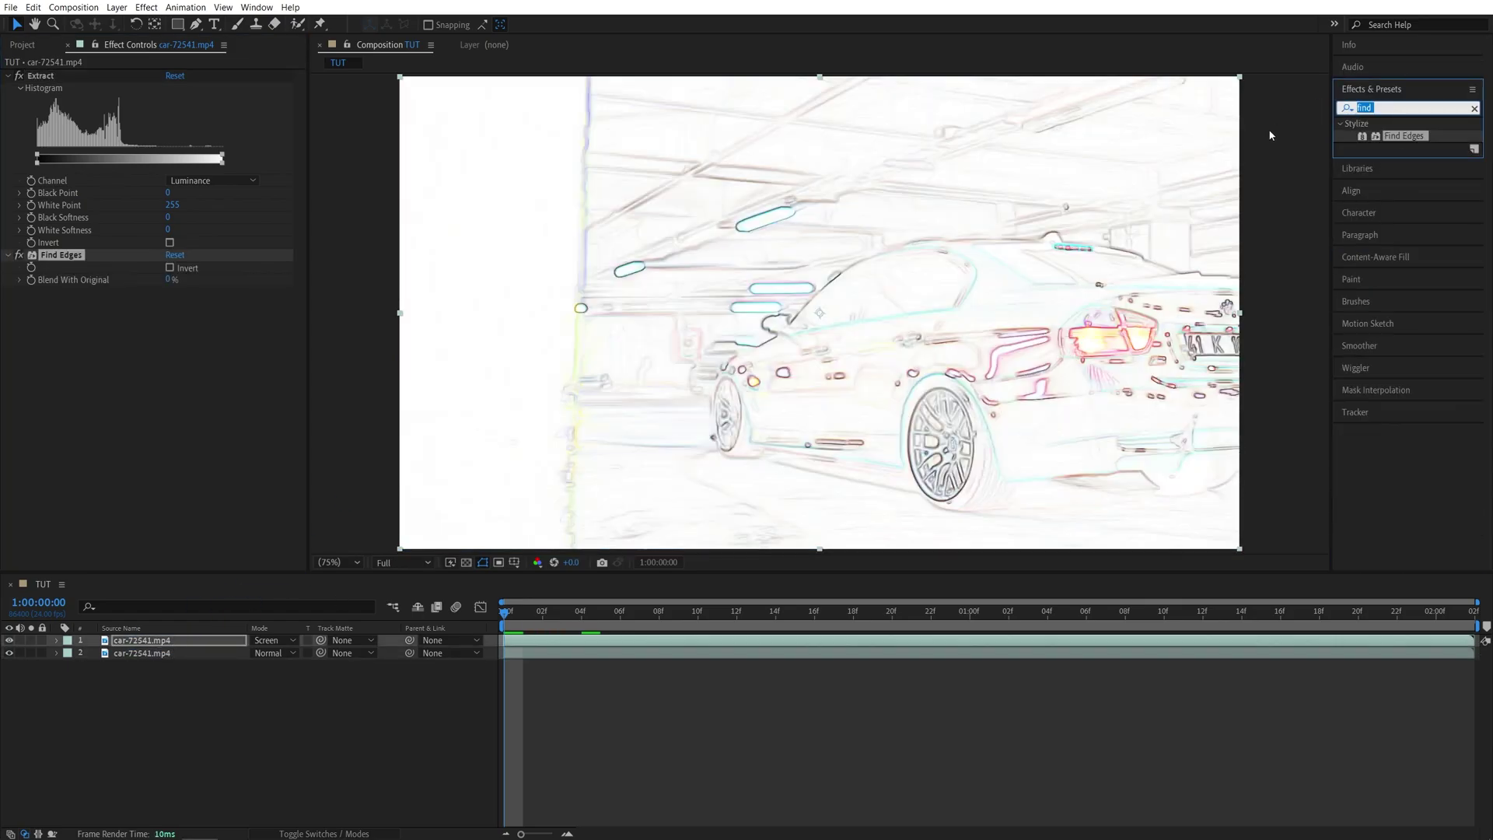
type("levels")
double_click(1396, 210)
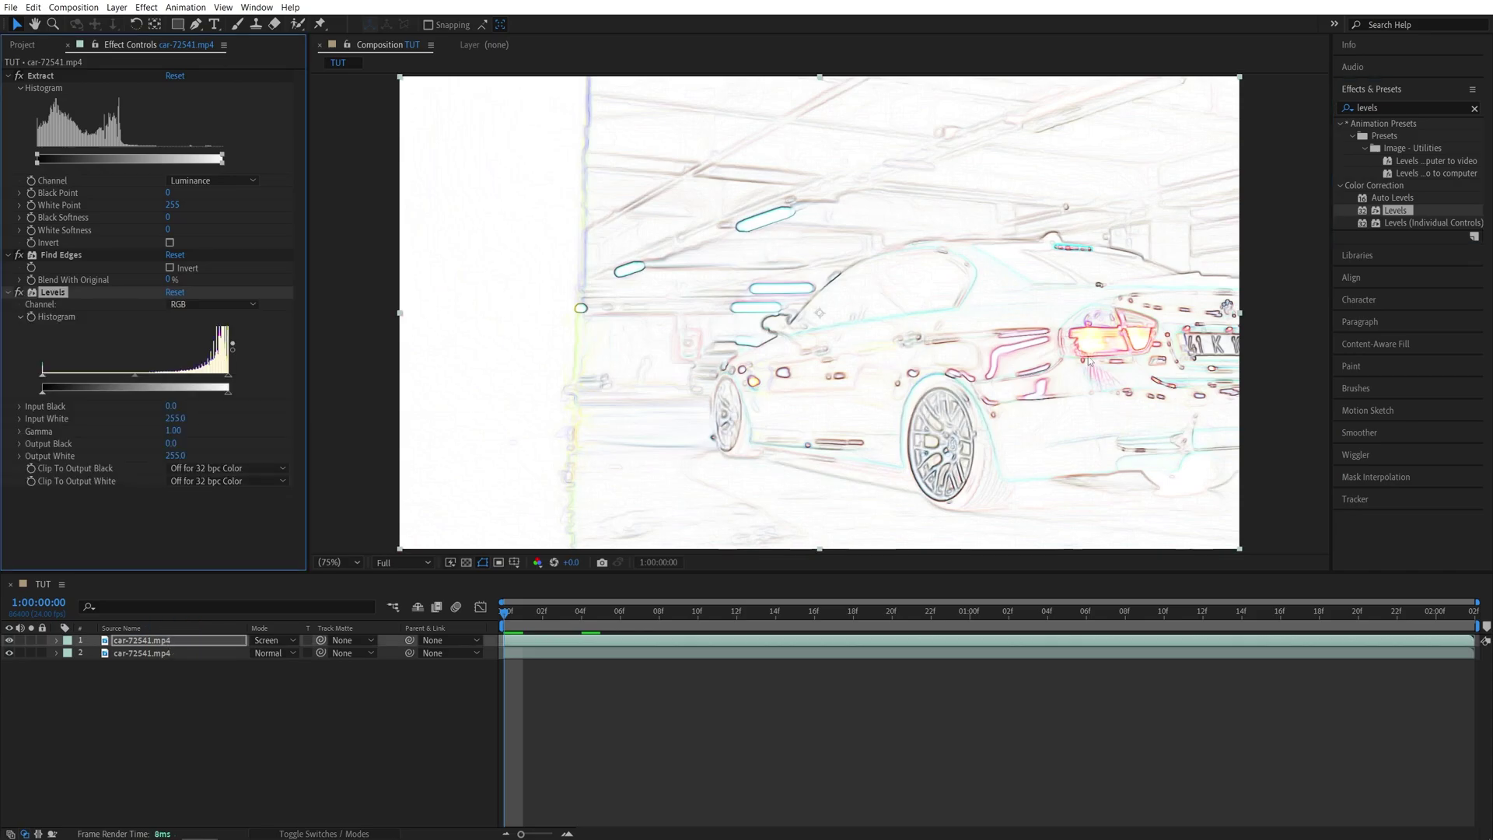
left_click(1400, 107)
type("turbu")
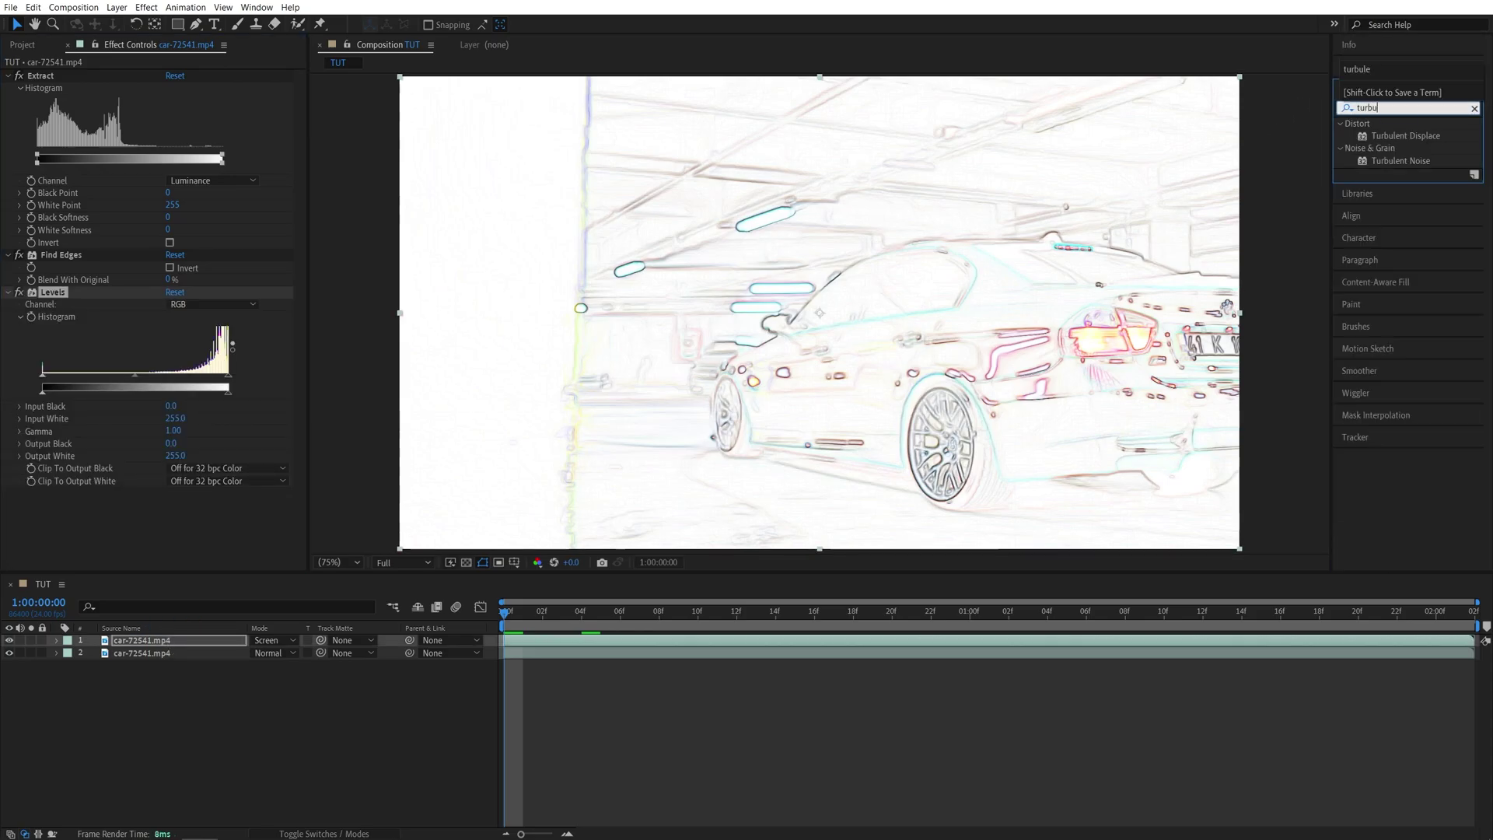
double_click(1406, 135)
type("ti")
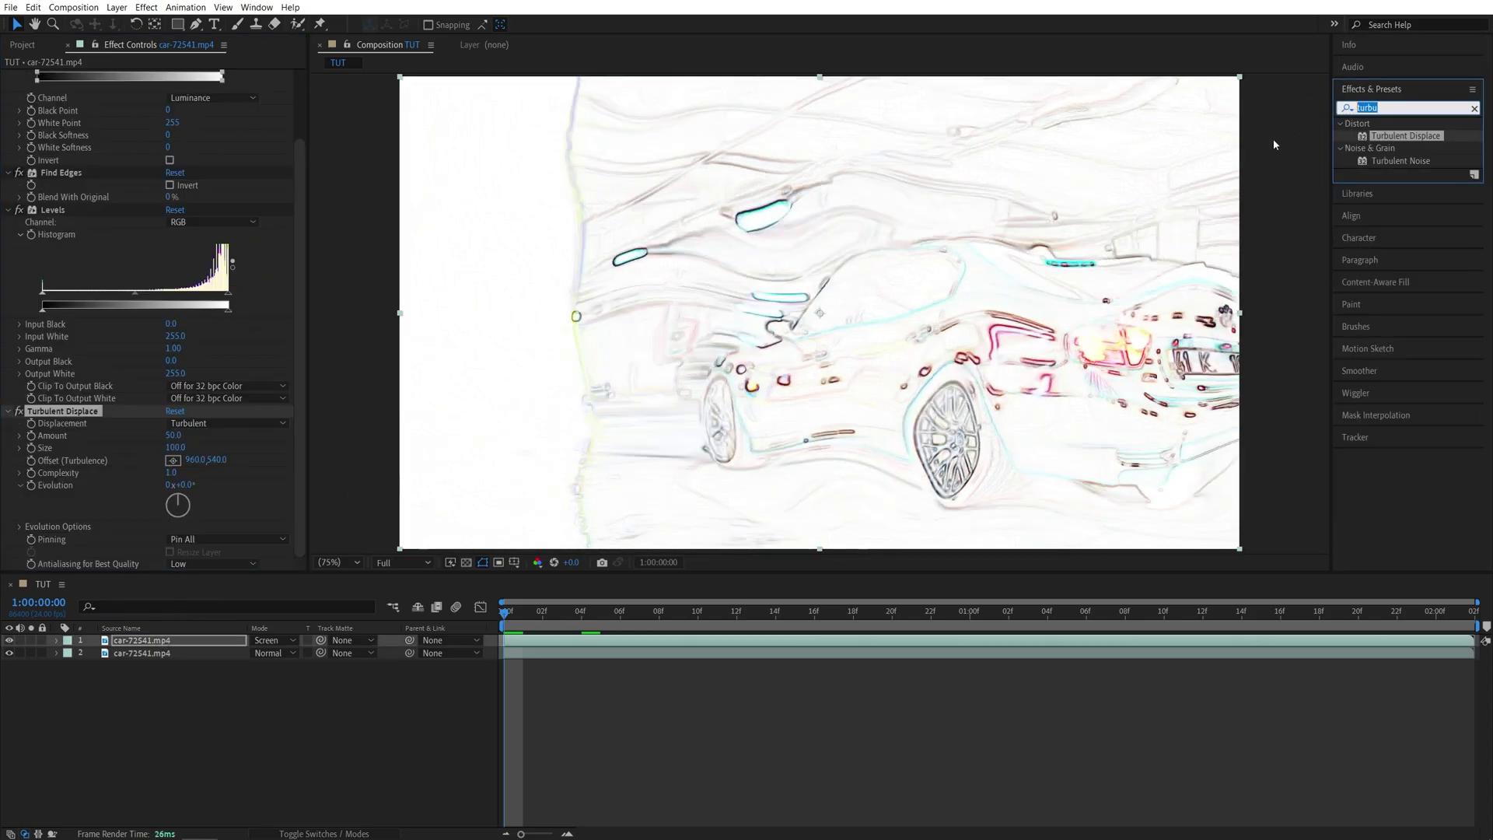
type("nt")
double_click(1391, 185)
left_click(1376, 108)
type("glow")
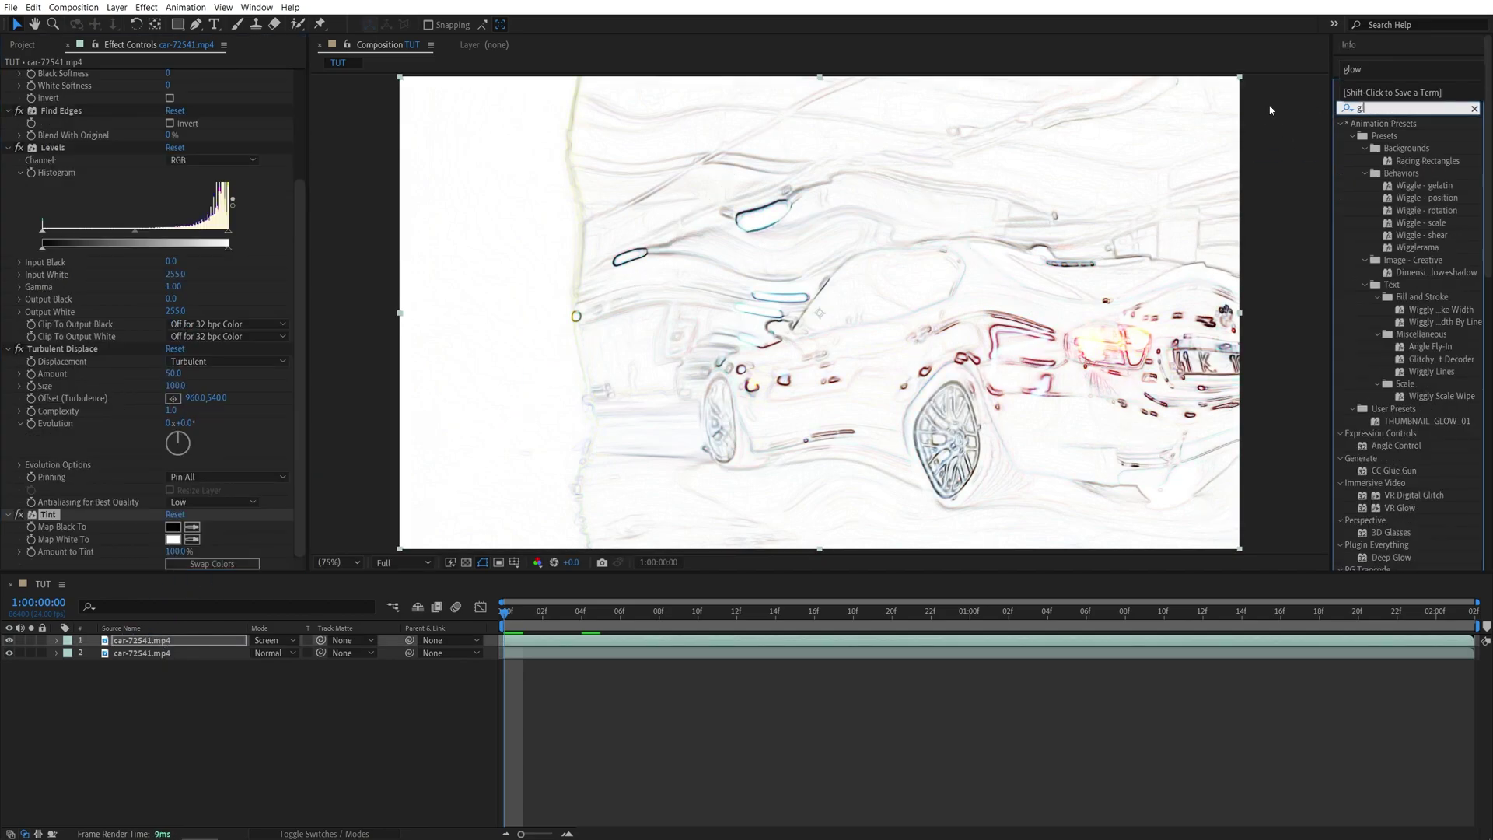
double_click(1394, 444)
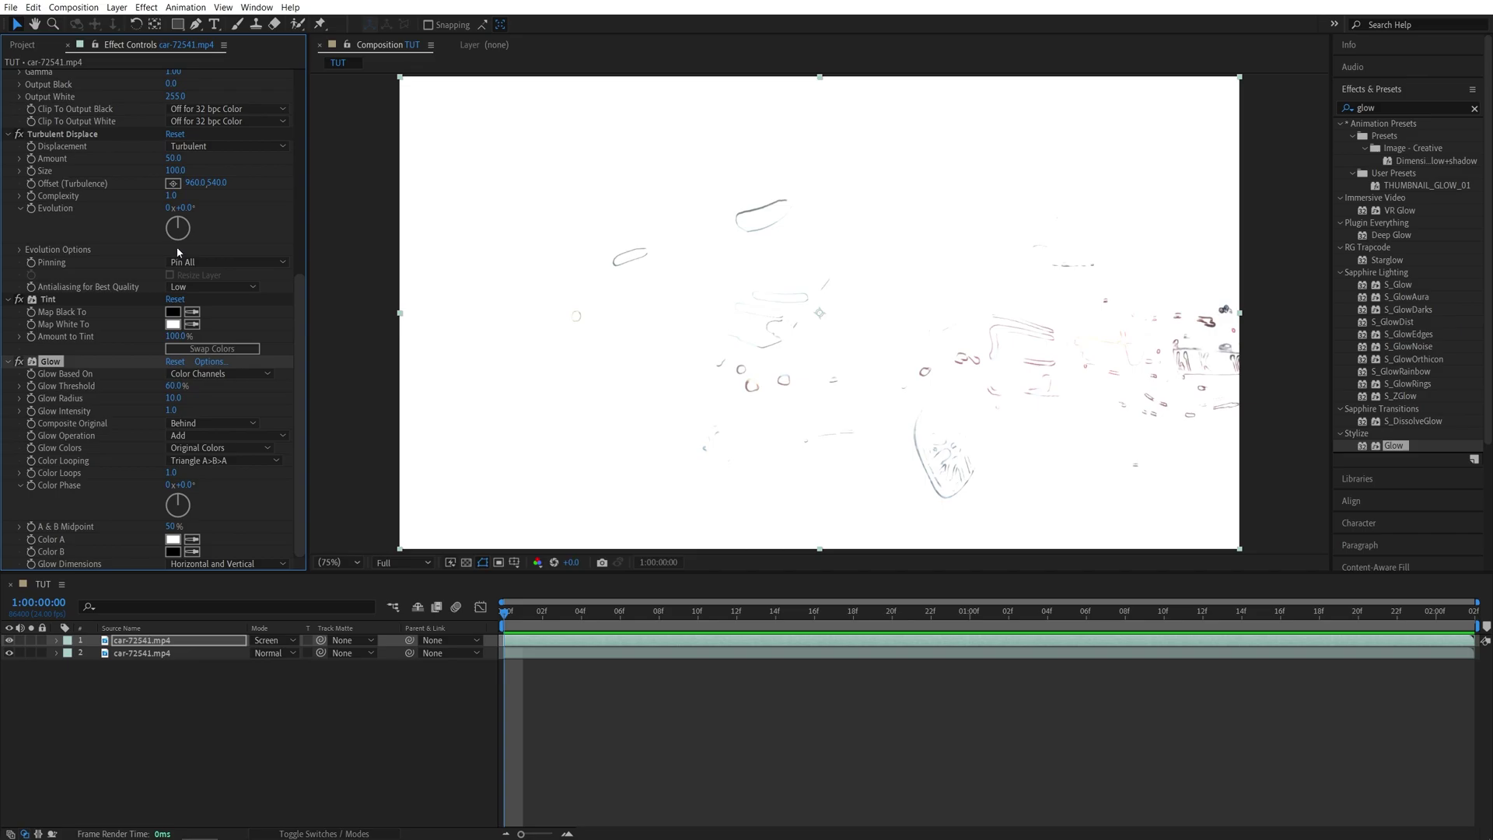
left_click_drag(299, 343, 301, 105)
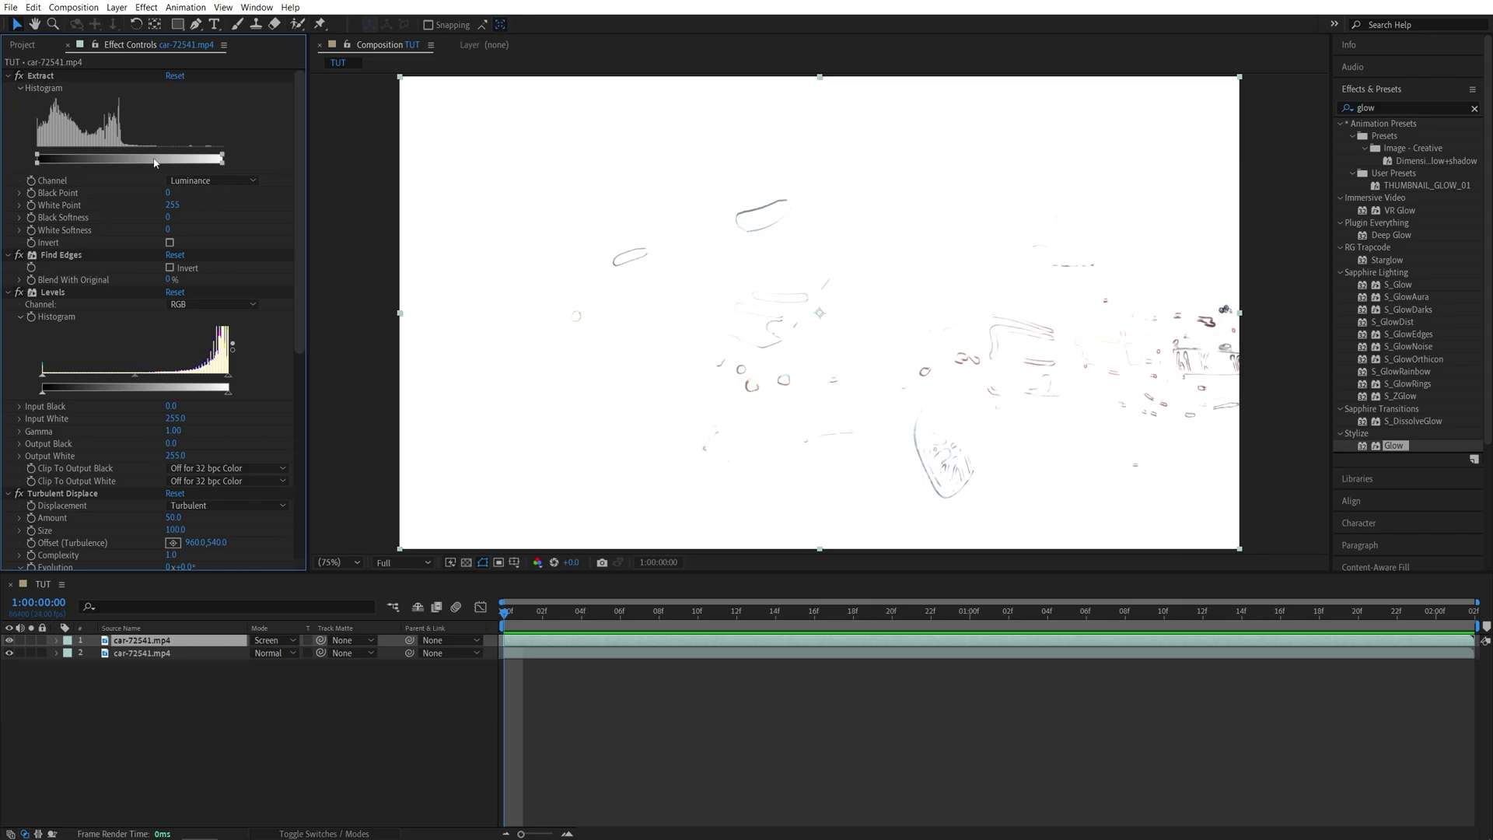
Step: Set Extract White Point to 0 at the first frame
left_click(173, 204)
type("0")
key("Return")
left_click(514, 674)
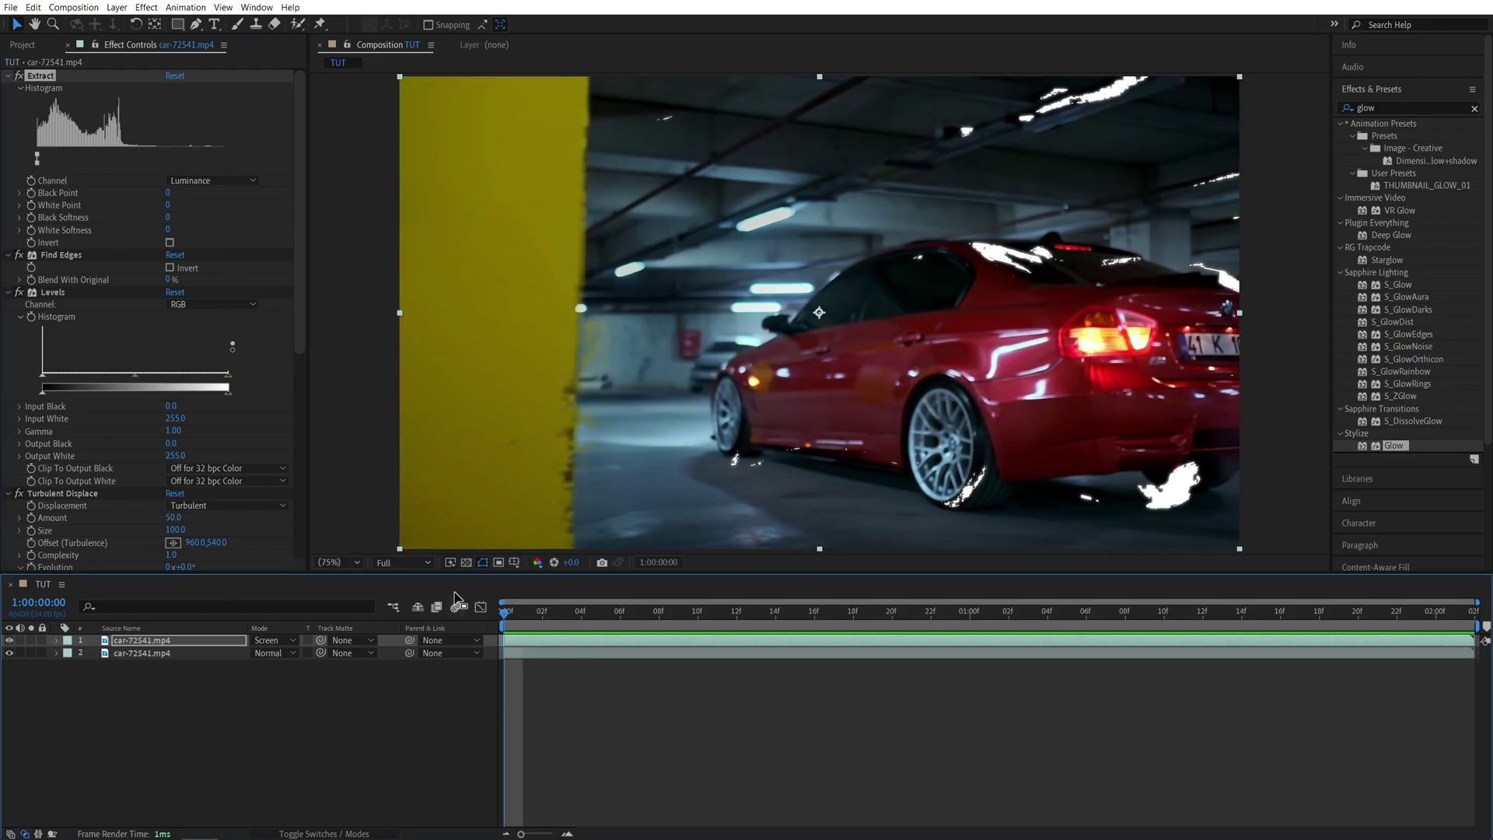
Step: At one second, keyframe Extract White Point at 200
left_click(32, 206)
key("space")
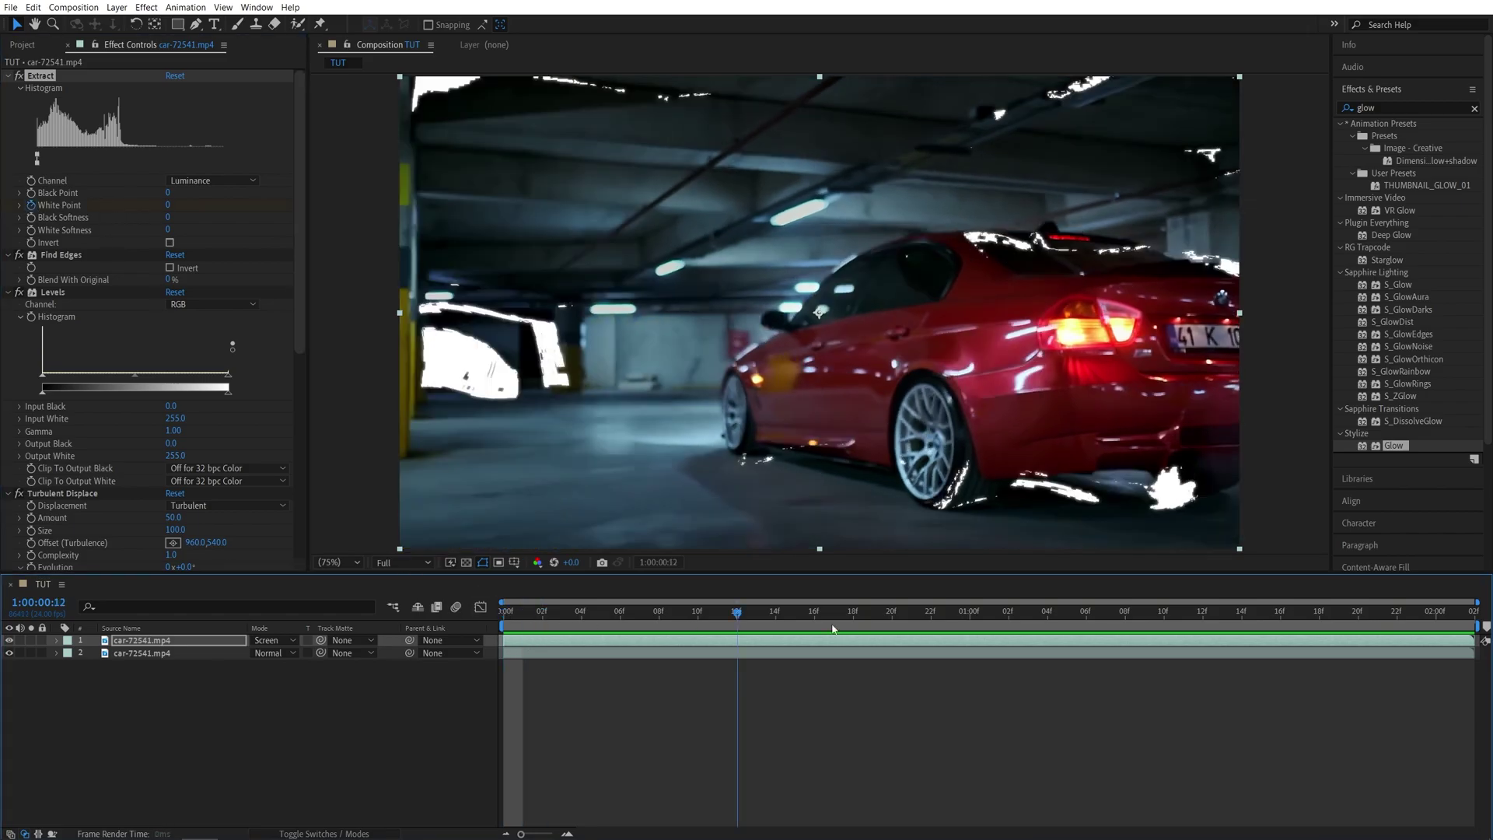
key("space")
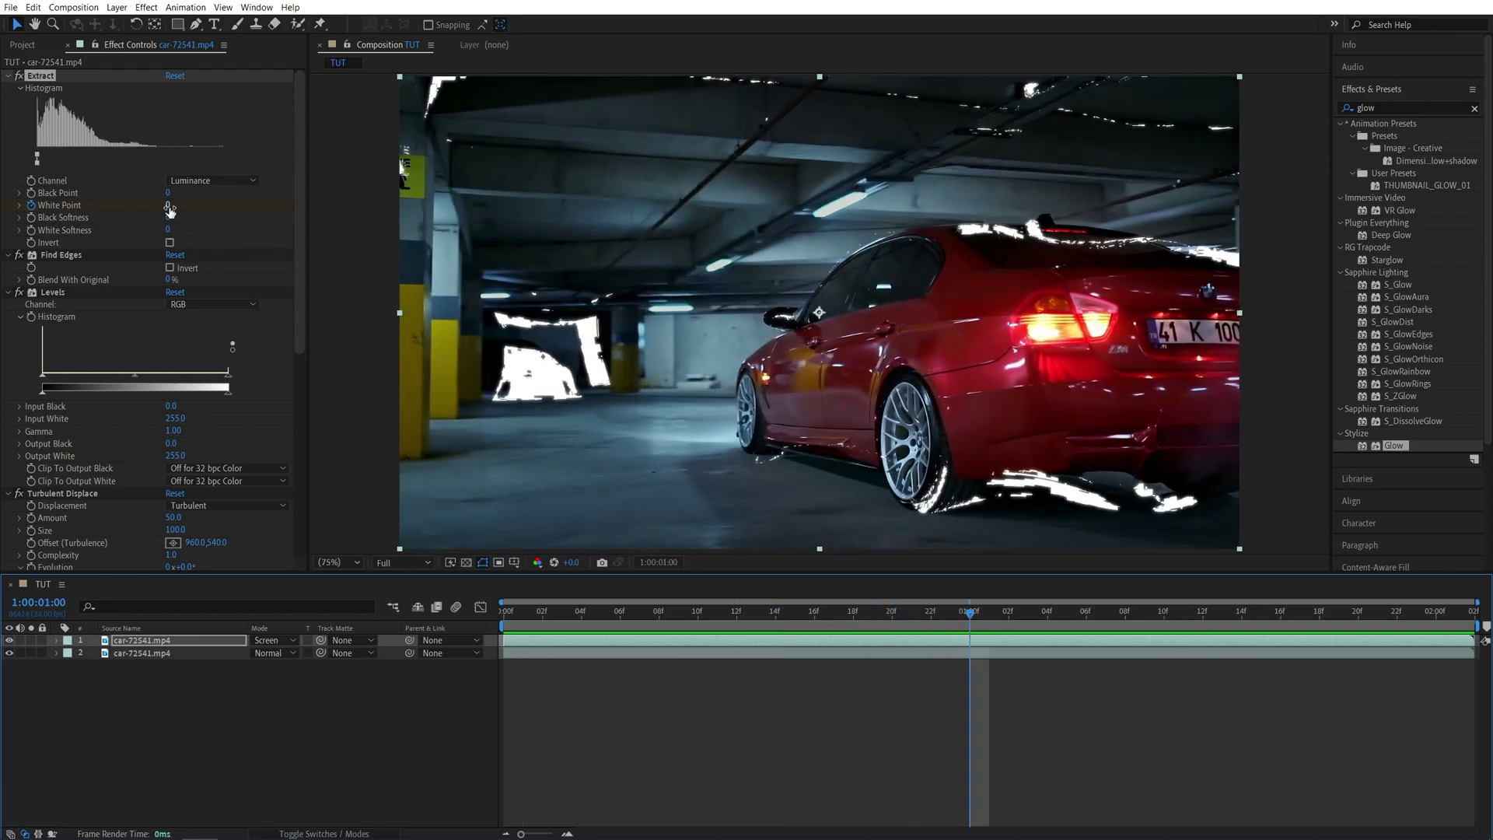
left_click_drag(168, 206, 164, 207)
key("Return")
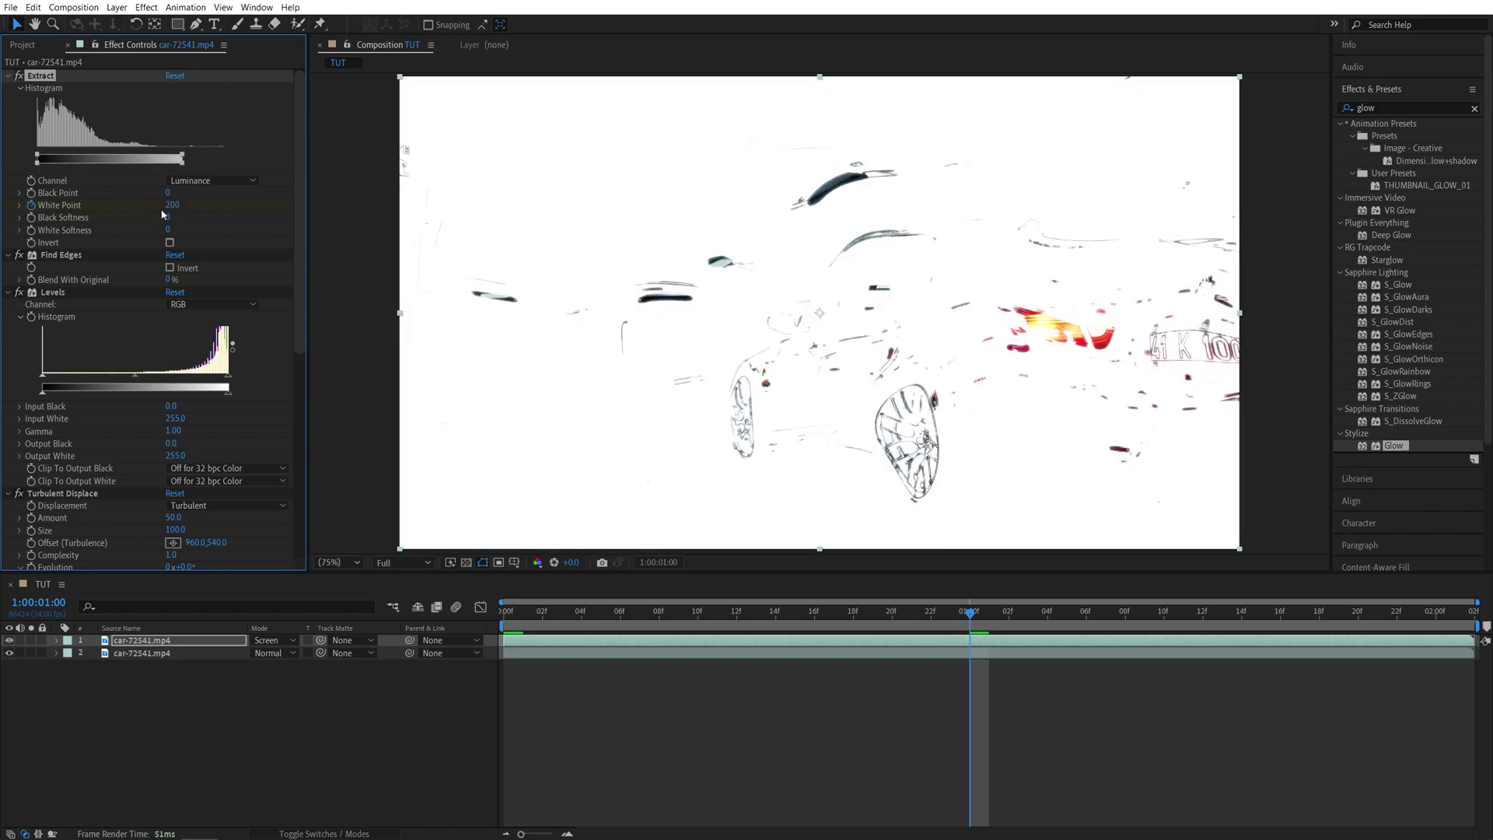
Step: Enable Find Edges Invert and set Levels Input White to 150
left_click(170, 269)
left_click_drag(229, 379, 153, 380)
left_click(173, 418)
type("152")
type("150")
key("Return")
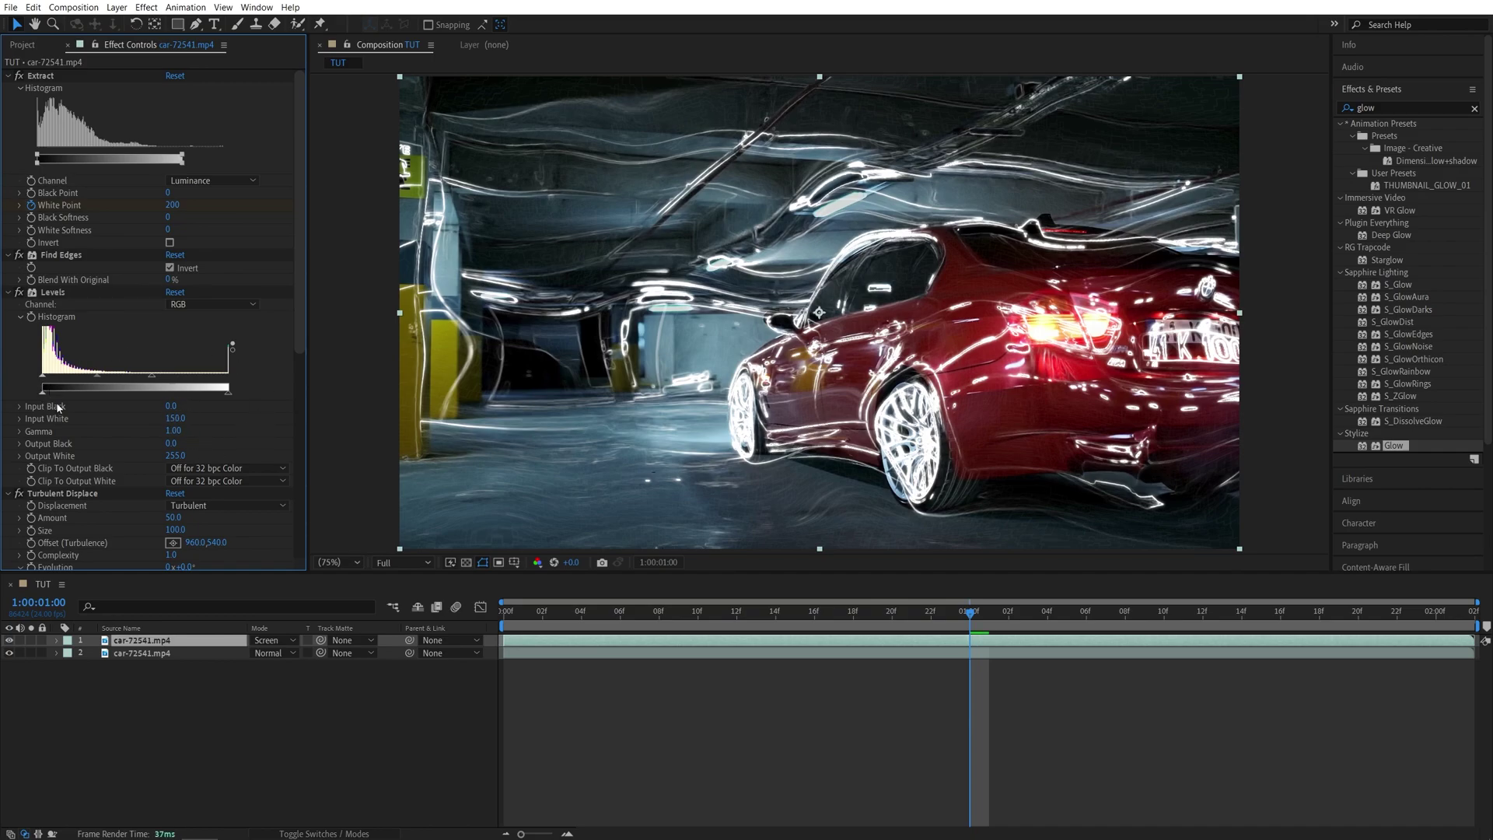
Step: Raise Levels Input Black to 5
left_click(44, 380)
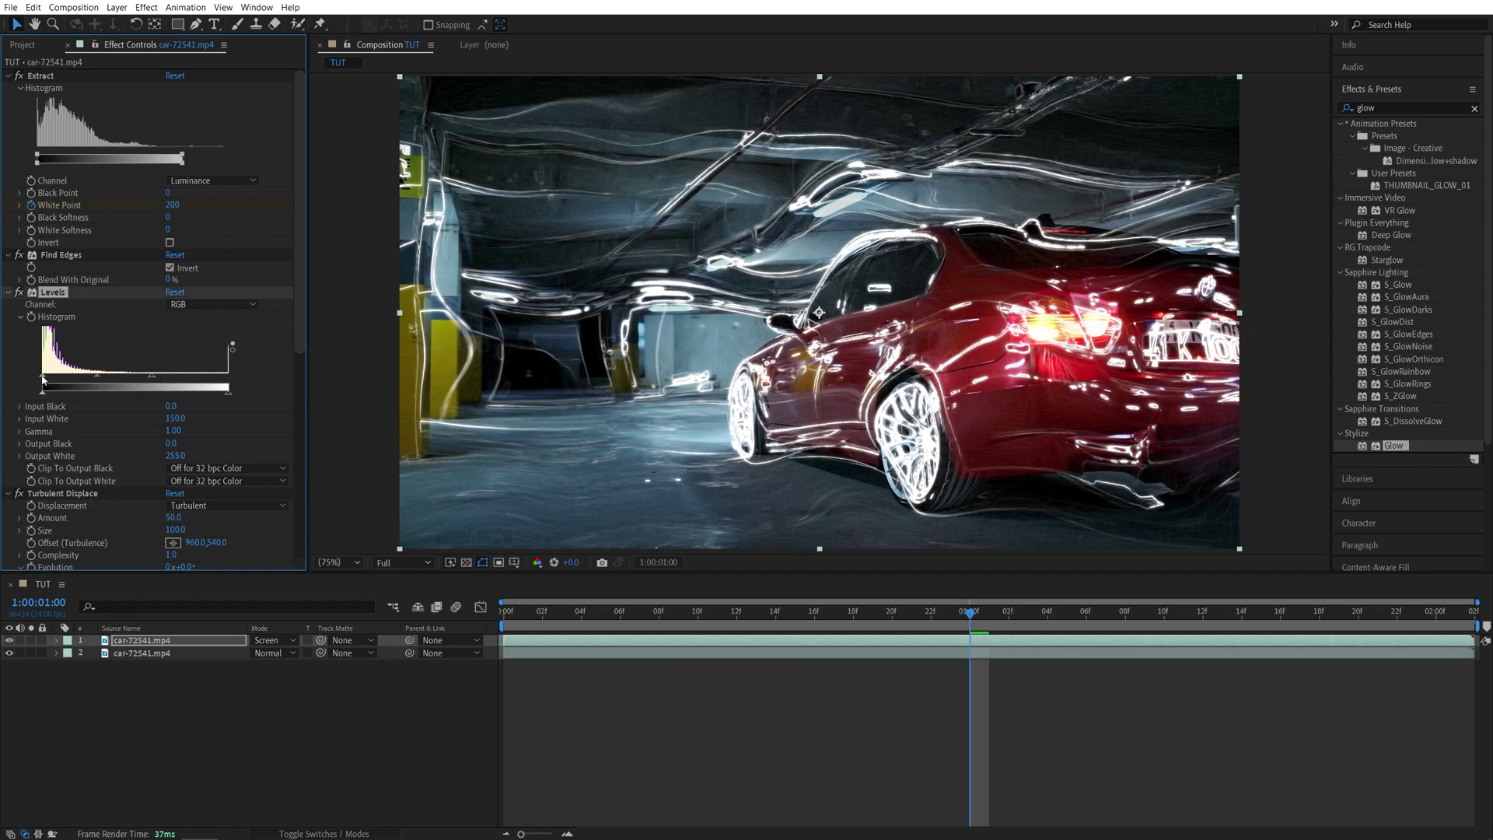
left_click_drag(46, 381, 48, 381)
left_click(593, 265)
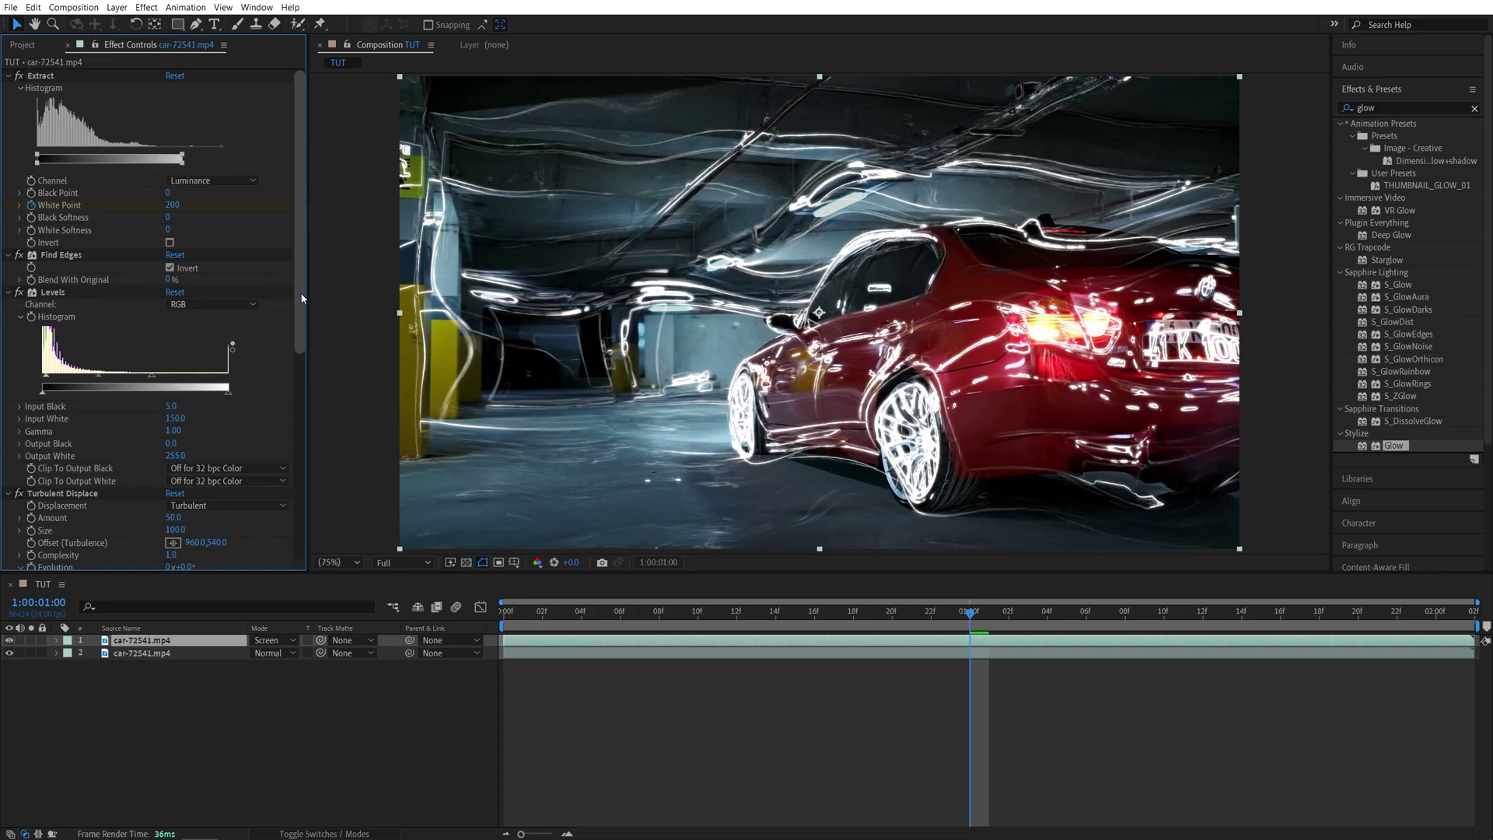
left_click_drag(298, 289, 299, 385)
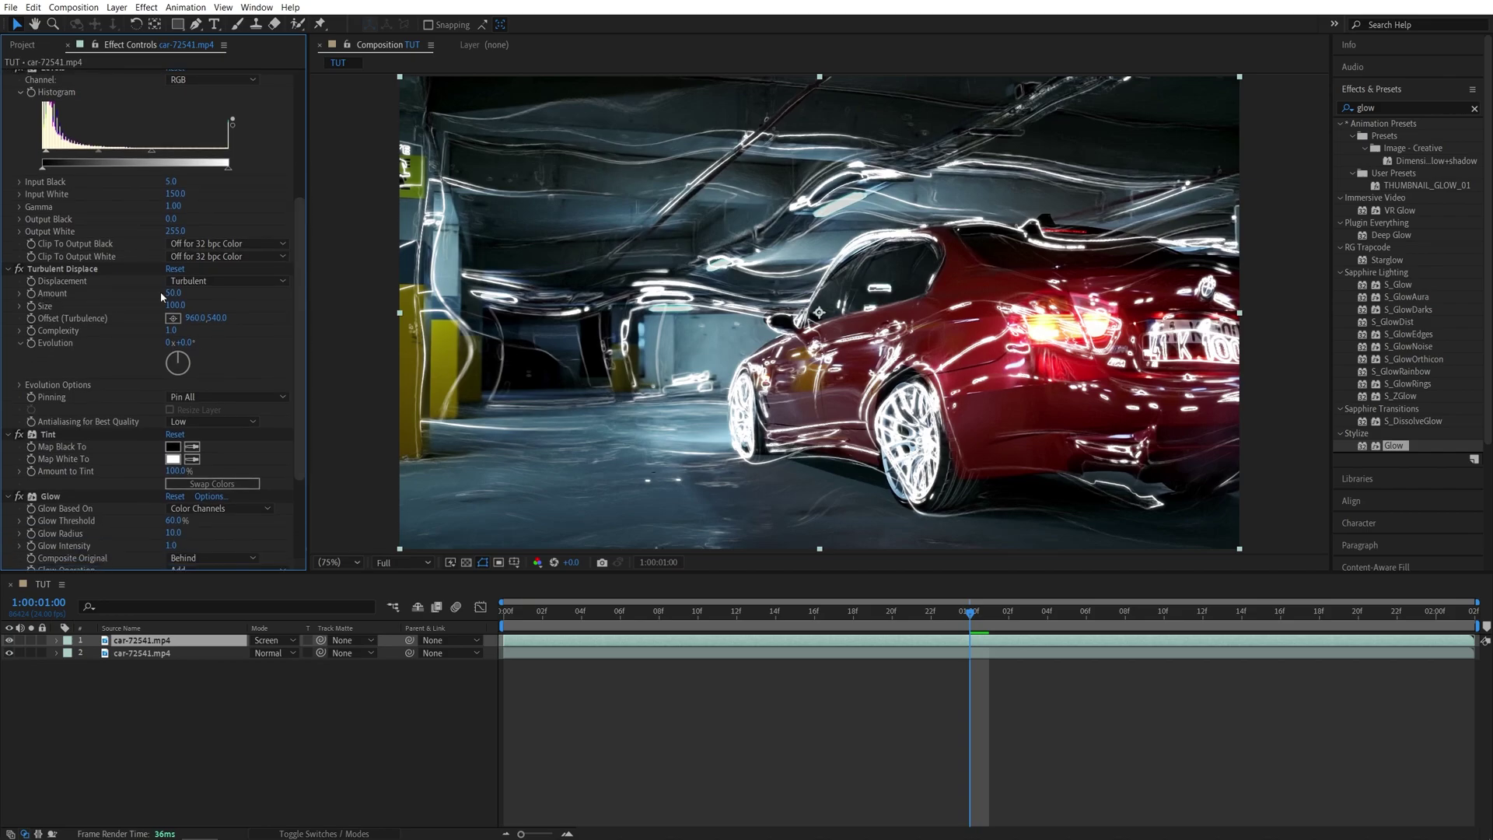
Step: Set Turbulent Displace Amount to 100 and Size to 20
left_click(175, 293)
type("100")
key("Return")
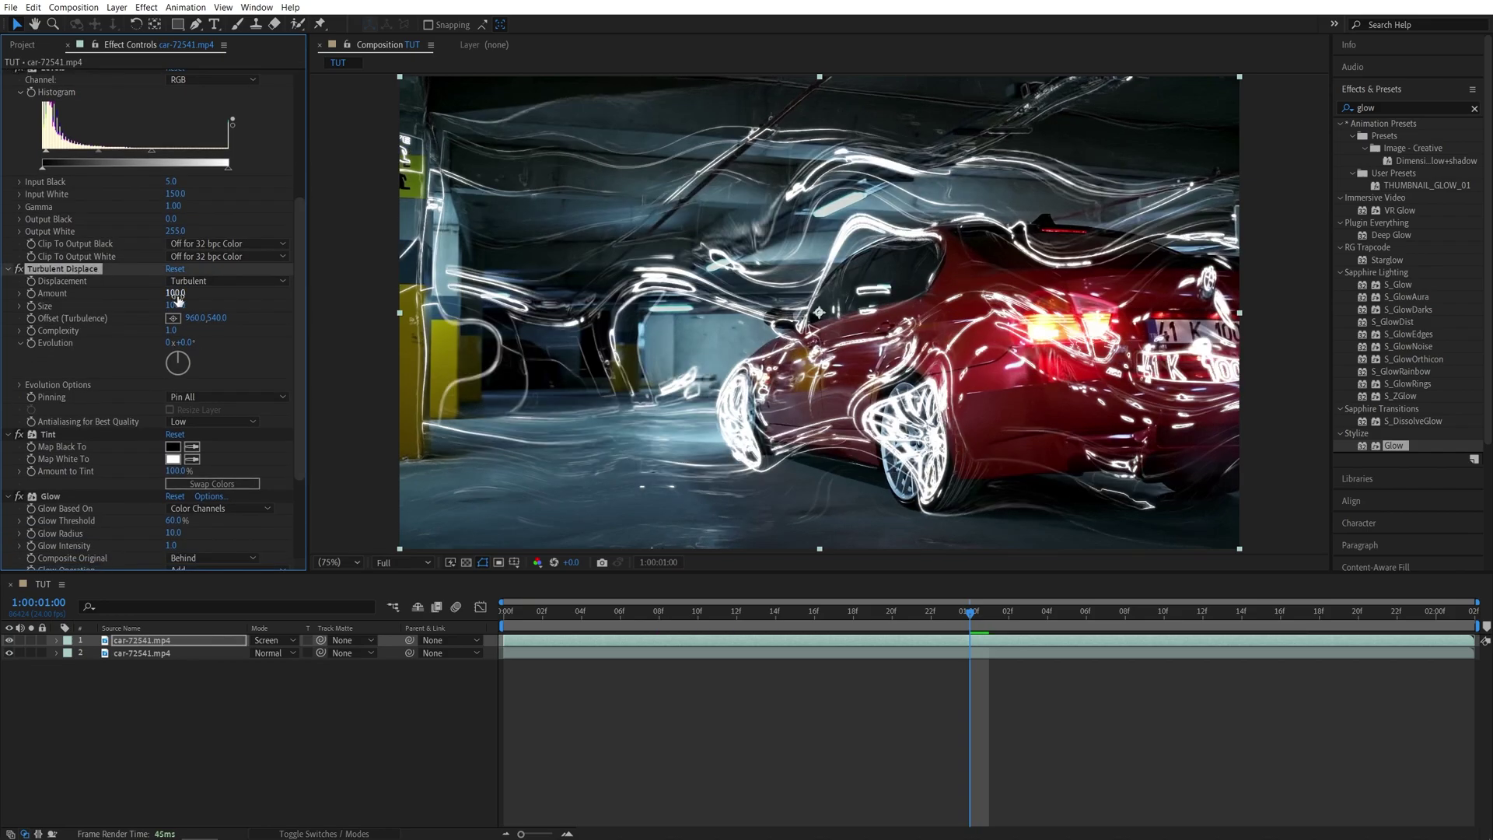
left_click(175, 307)
type("20")
key("Return")
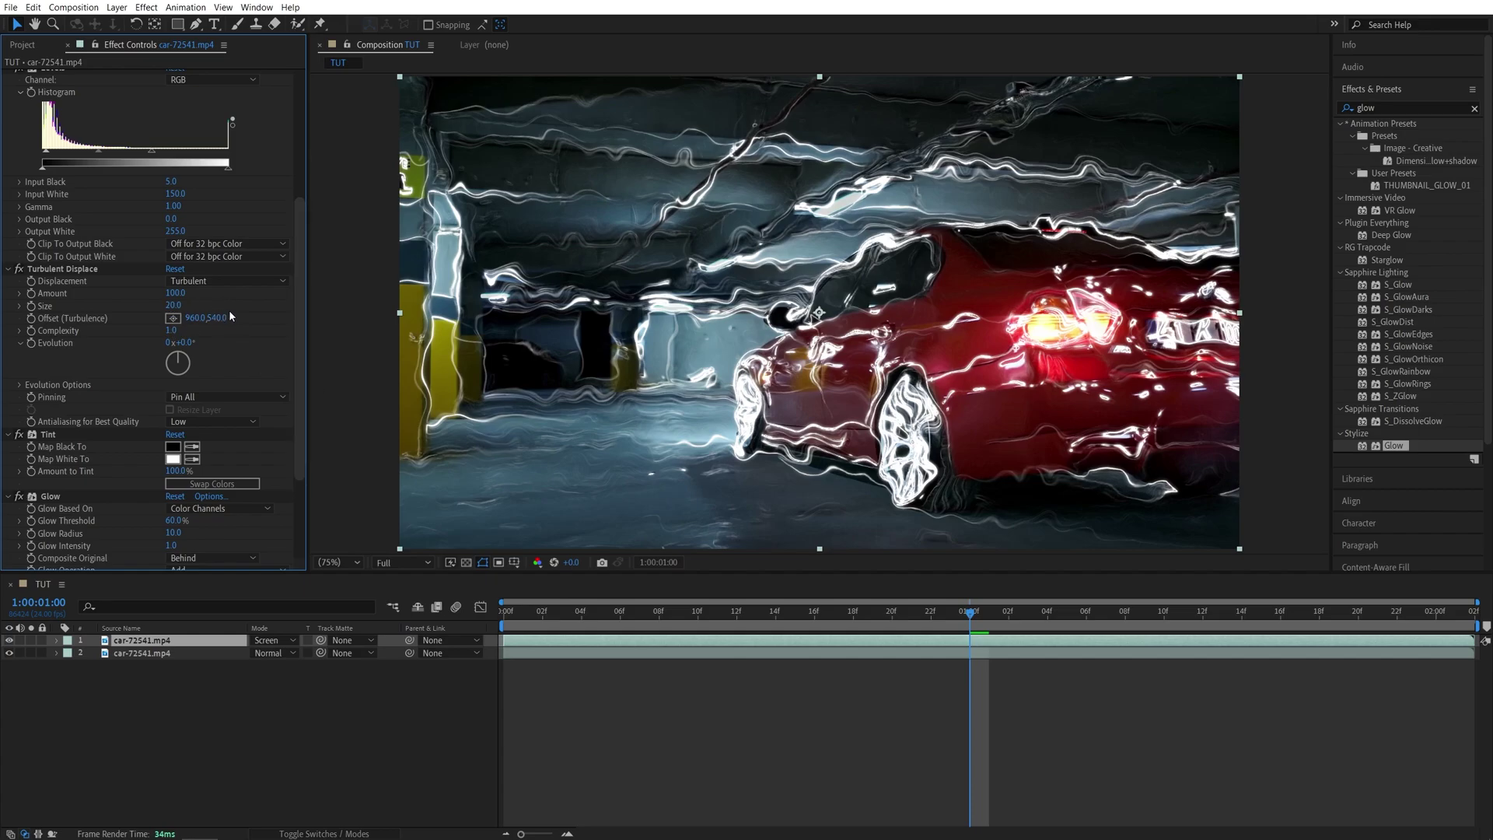
key("u")
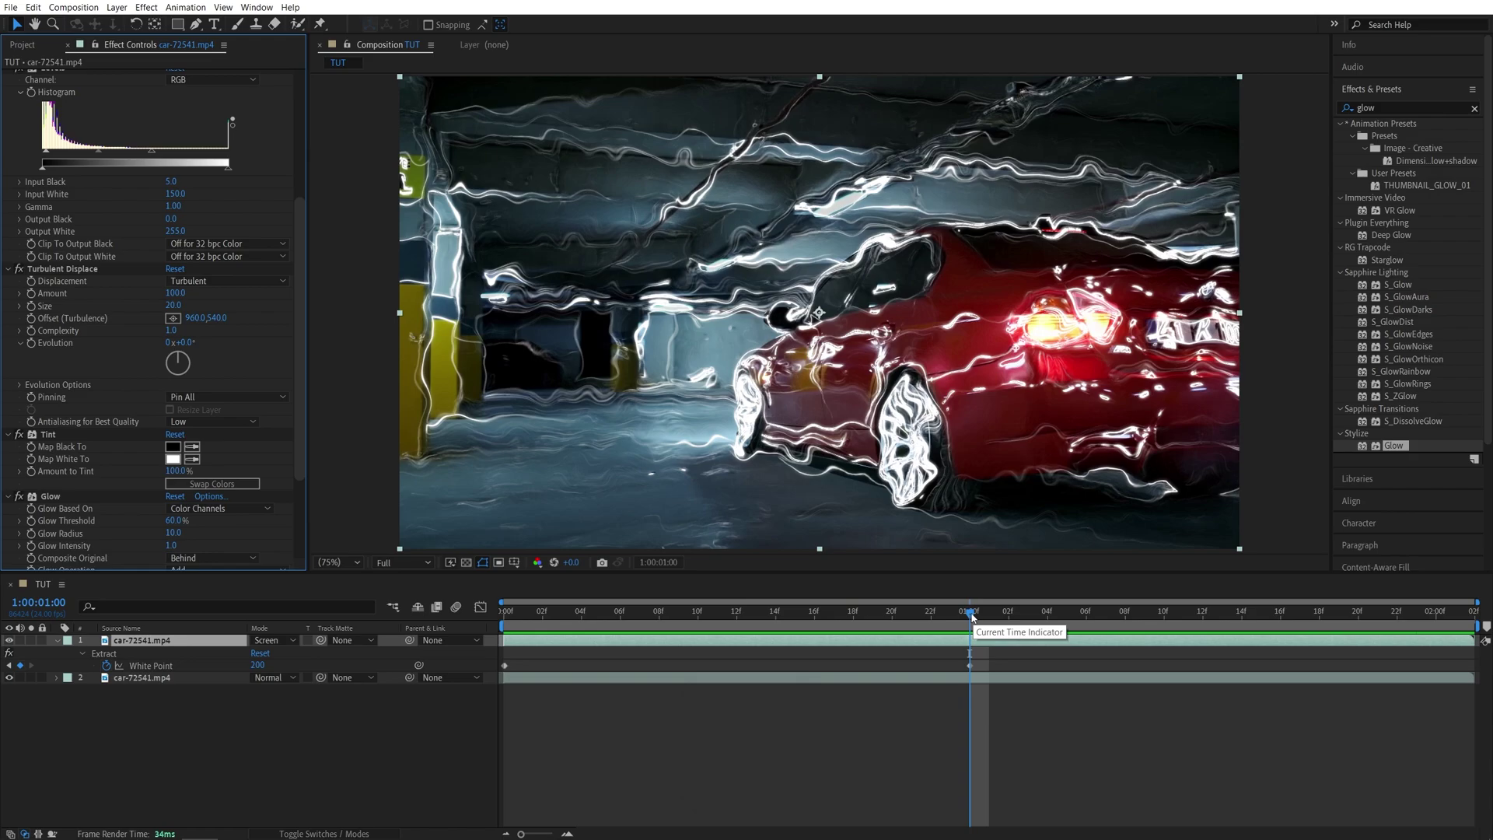
Step: Keyframe Evolution from 0 at frame 0 to 1x+0.0° at 1:00, with High antialiasing
left_click(678, 612)
left_click_drag(679, 611, 506, 611)
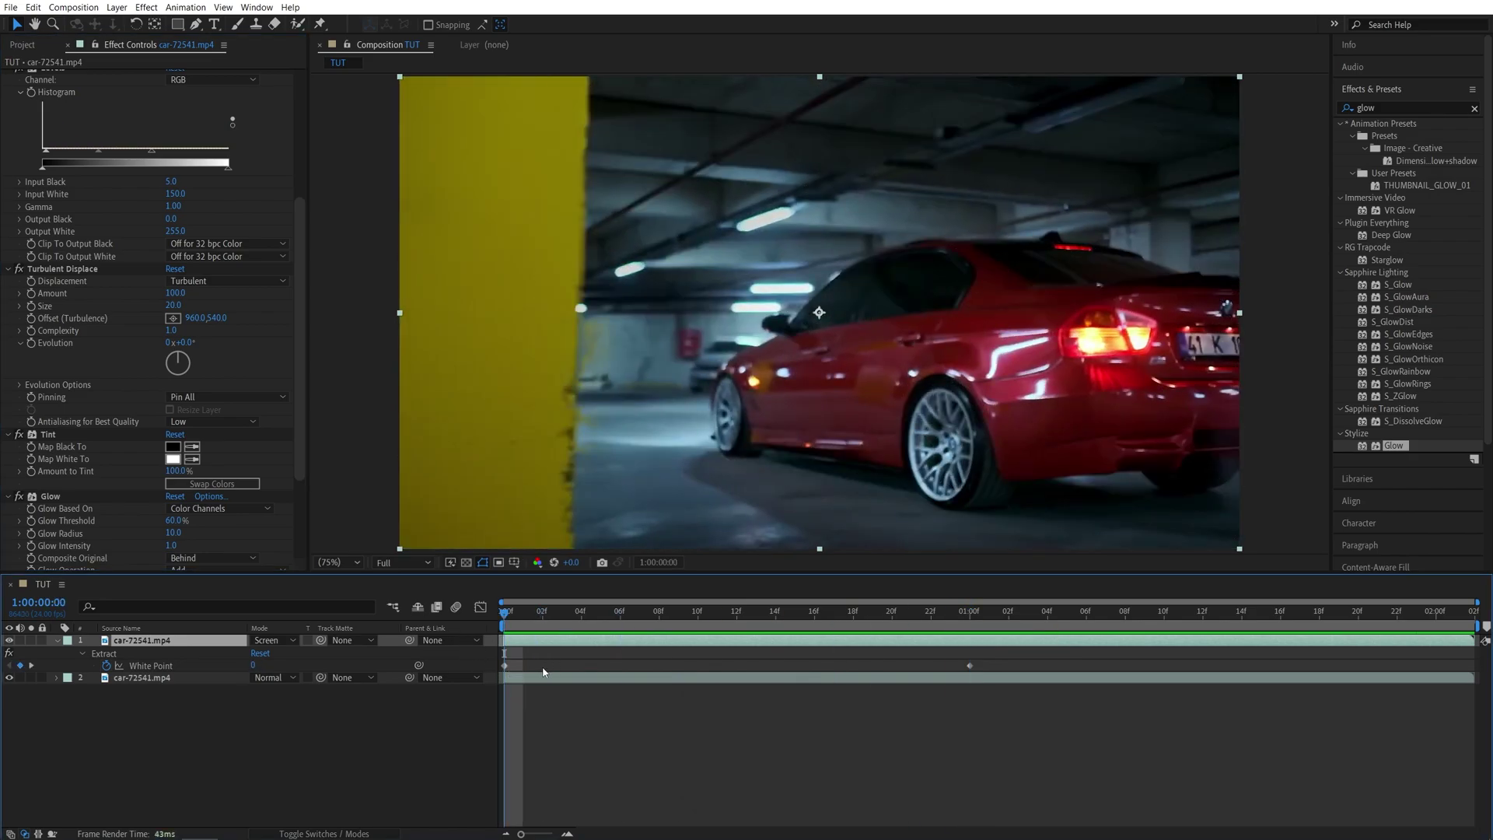
left_click(33, 343)
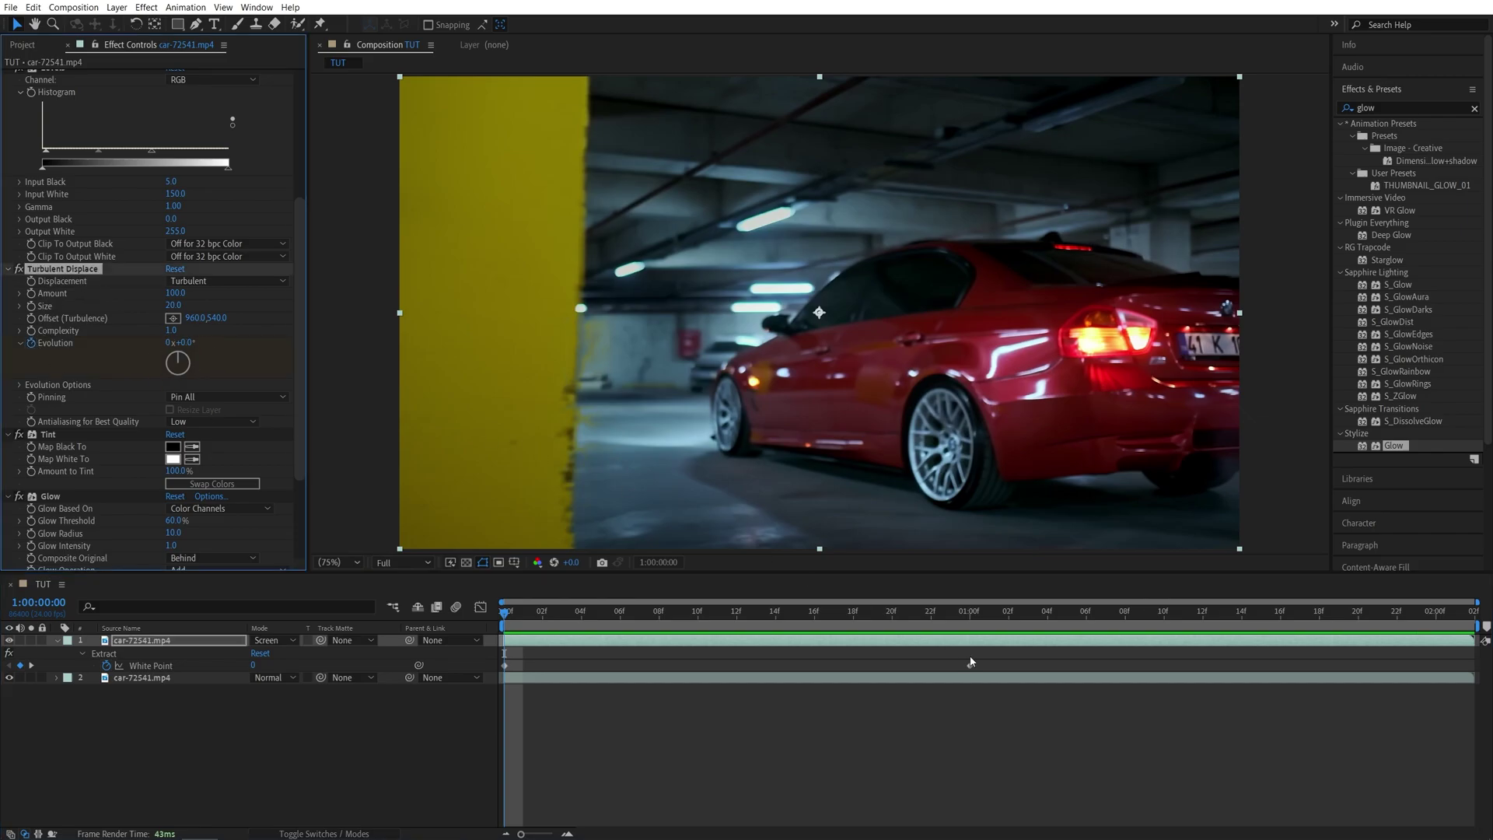
left_click(968, 612)
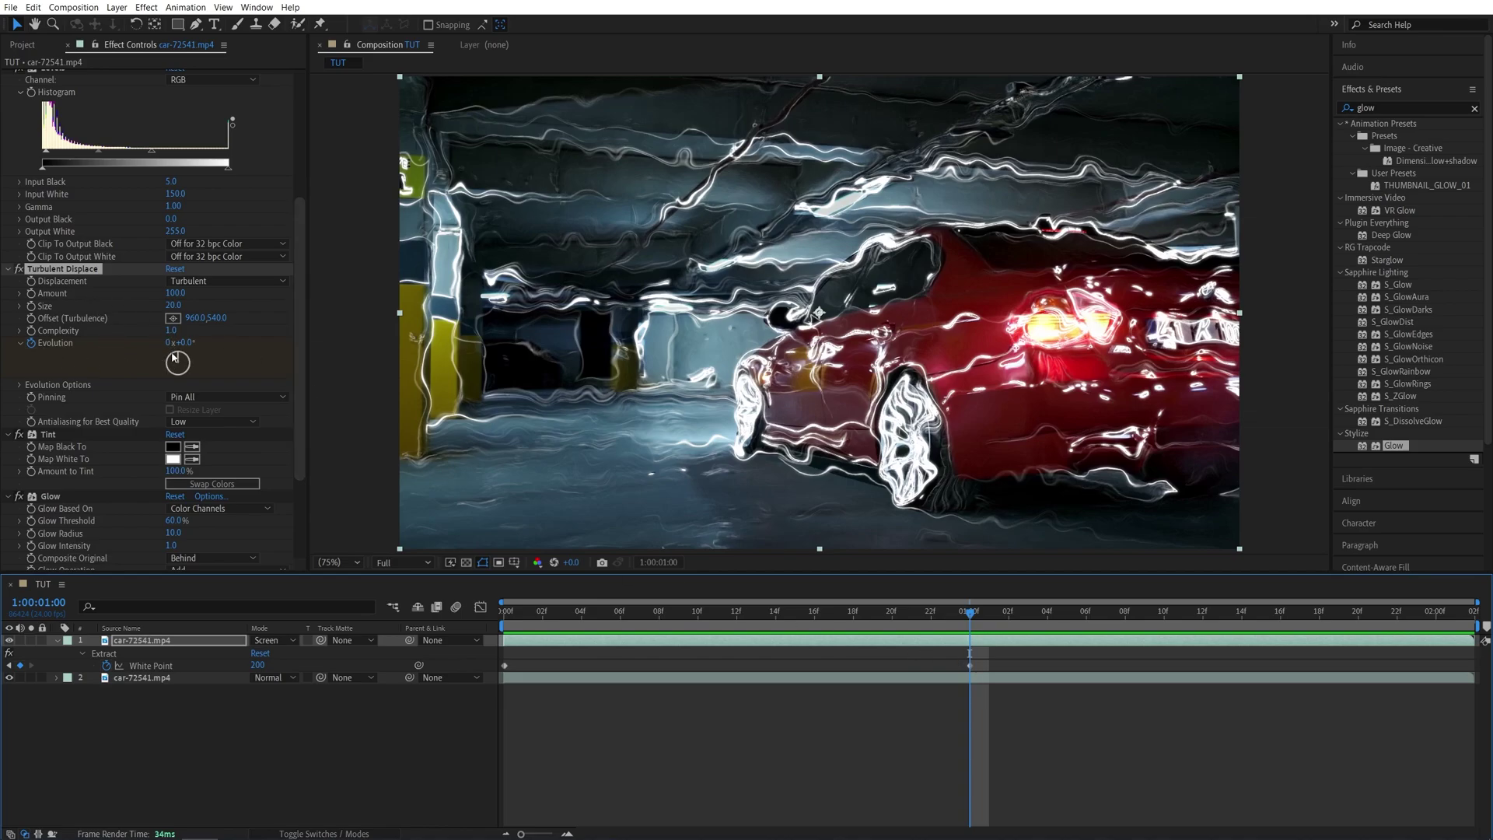
left_click_drag(171, 348, 239, 356)
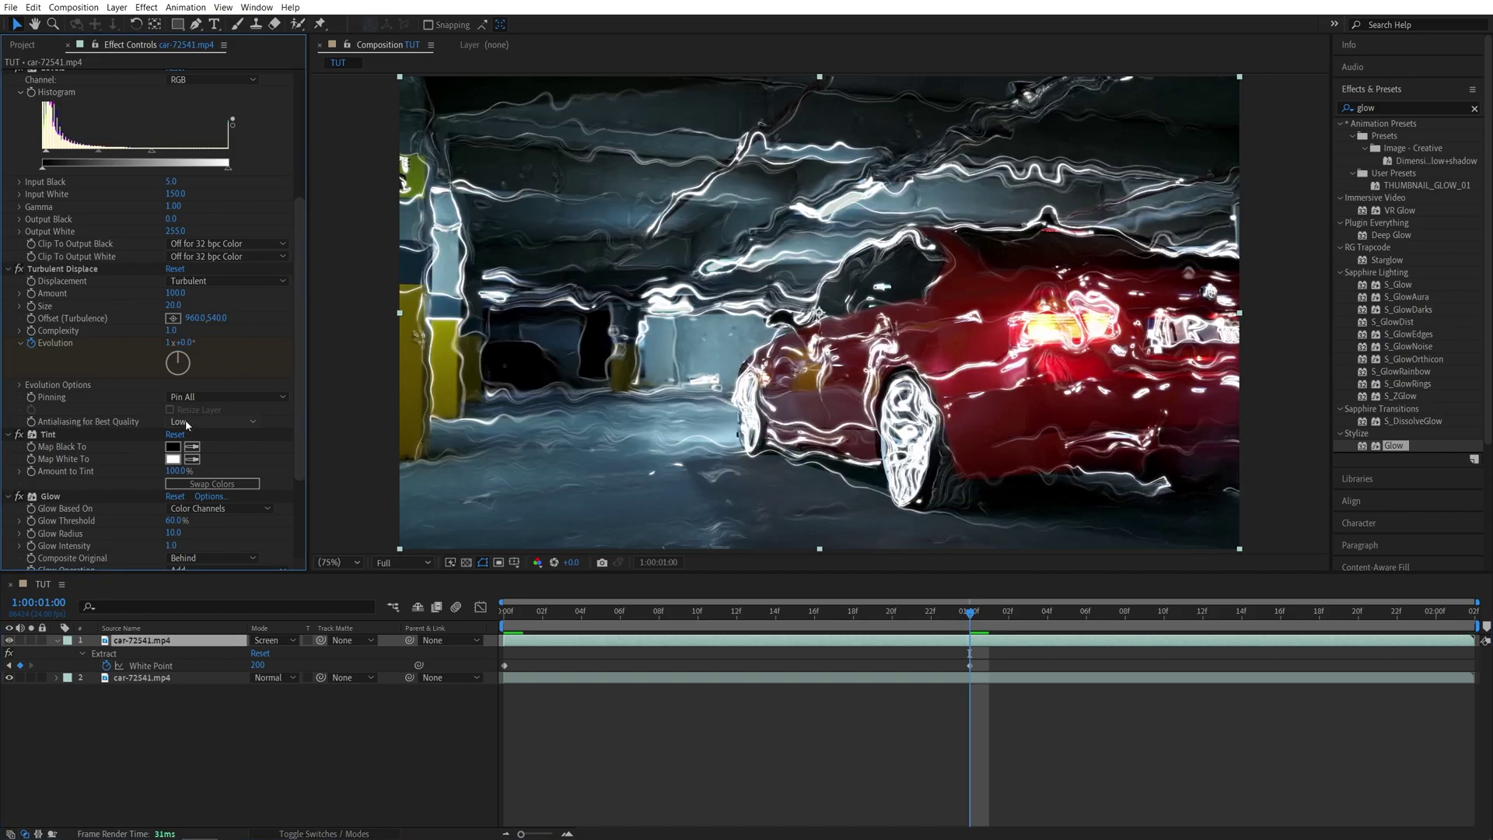
left_click(216, 421)
left_click(199, 449)
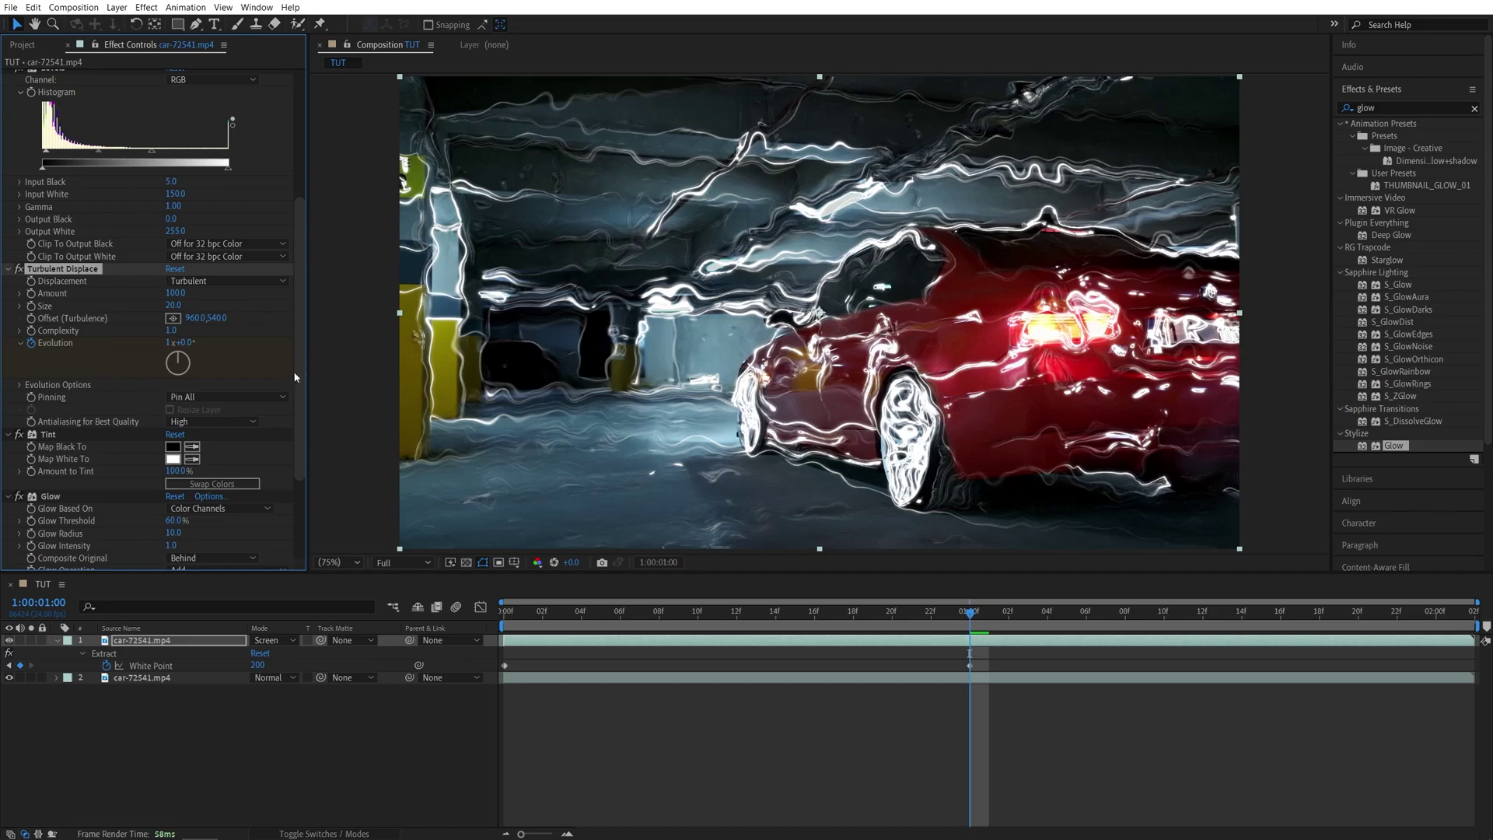
scroll(283, 350, "down", 3)
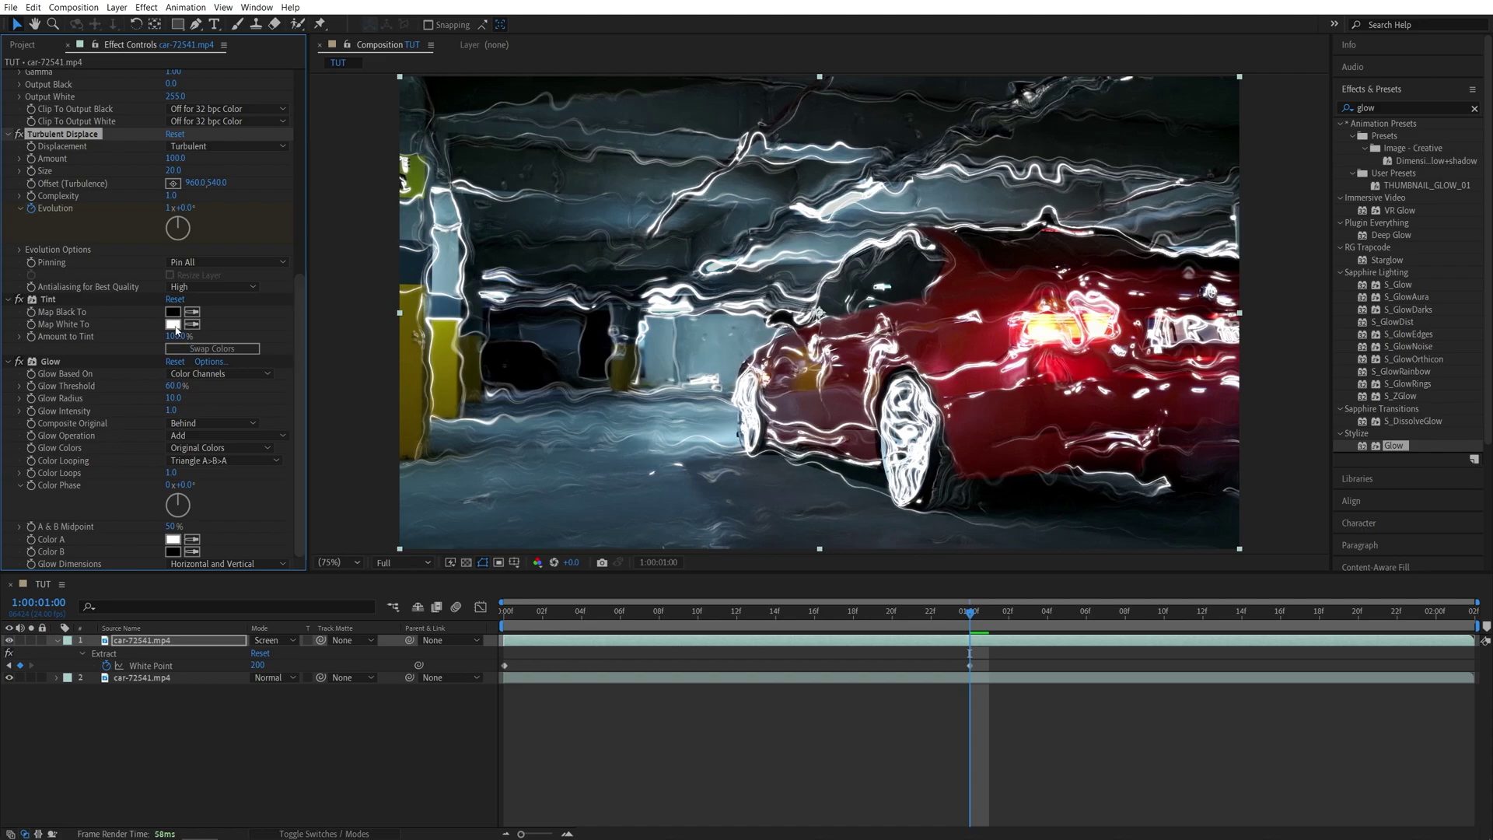
Step: Change the Tint effect's Map White To colour to cyan
left_click(173, 325)
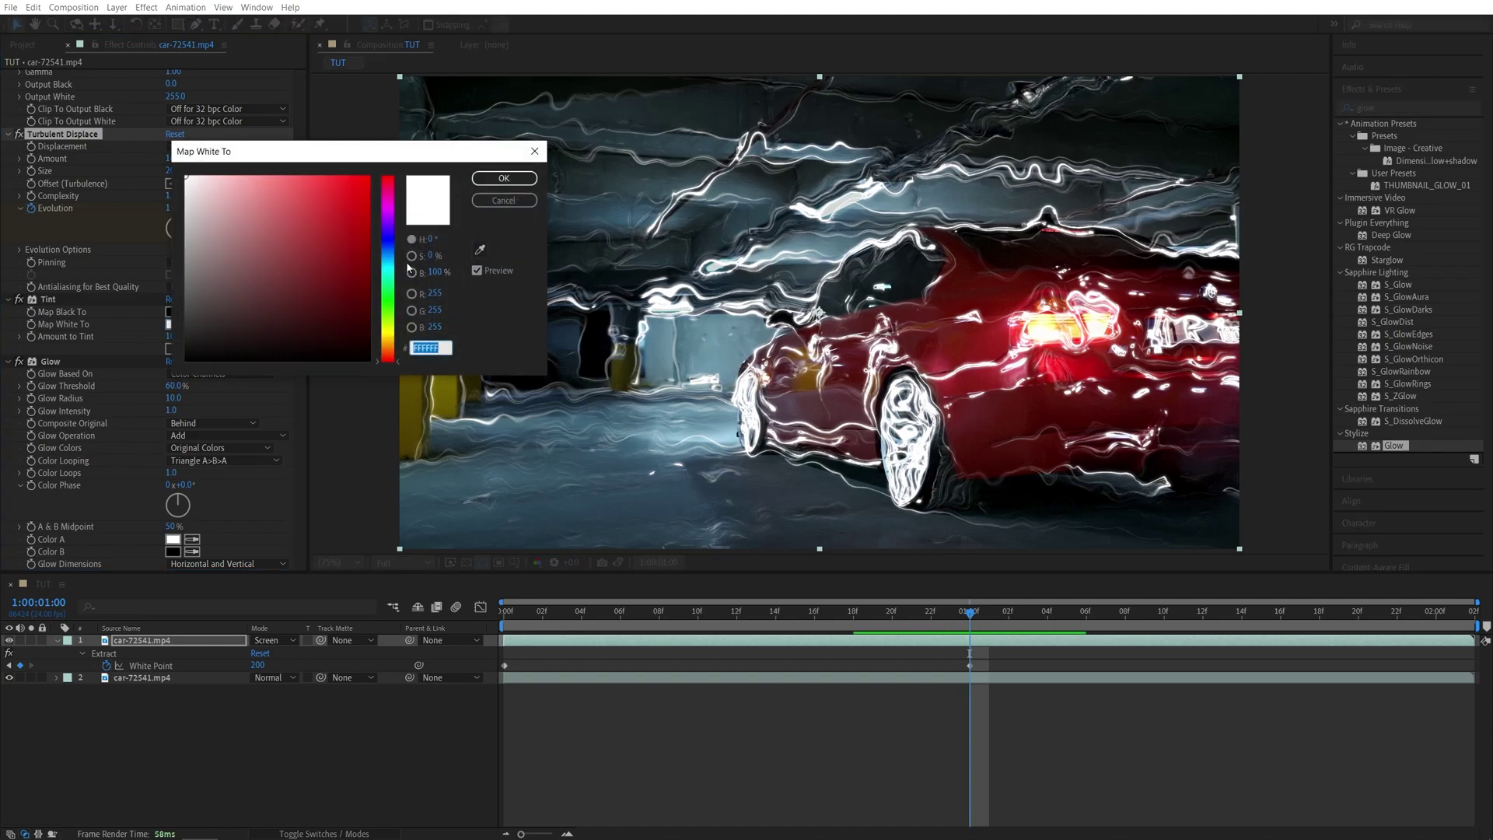
left_click(369, 178)
left_click_drag(388, 272, 387, 262)
left_click(503, 179)
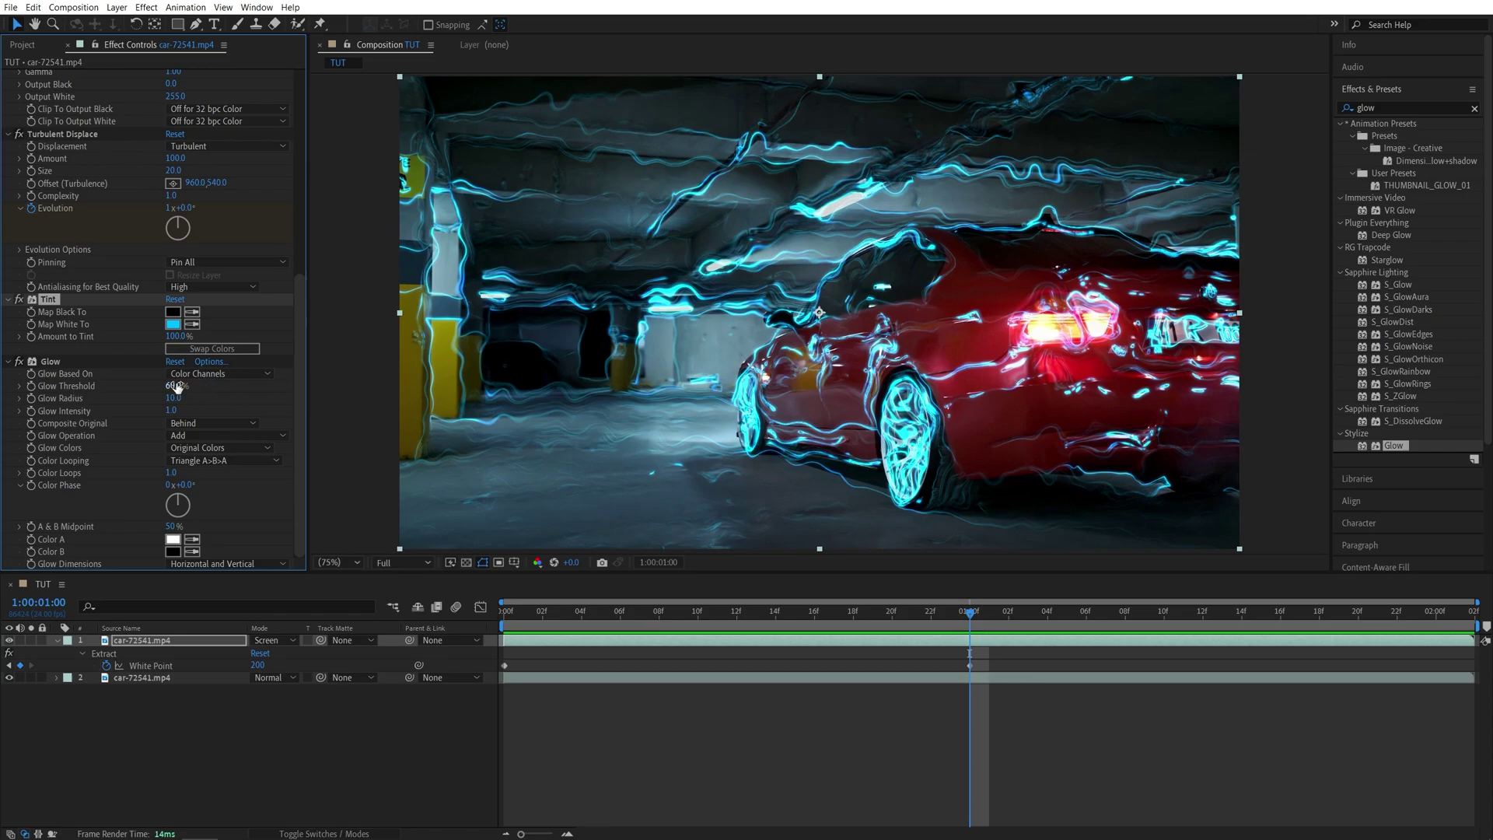
Step: Set Glow Threshold to 33% and Glow Intensity to 2.0
mouse_move(178, 386)
left_mouse_down()
mouse_move(147, 385)
mouse_move(168, 387)
left_mouse_up()
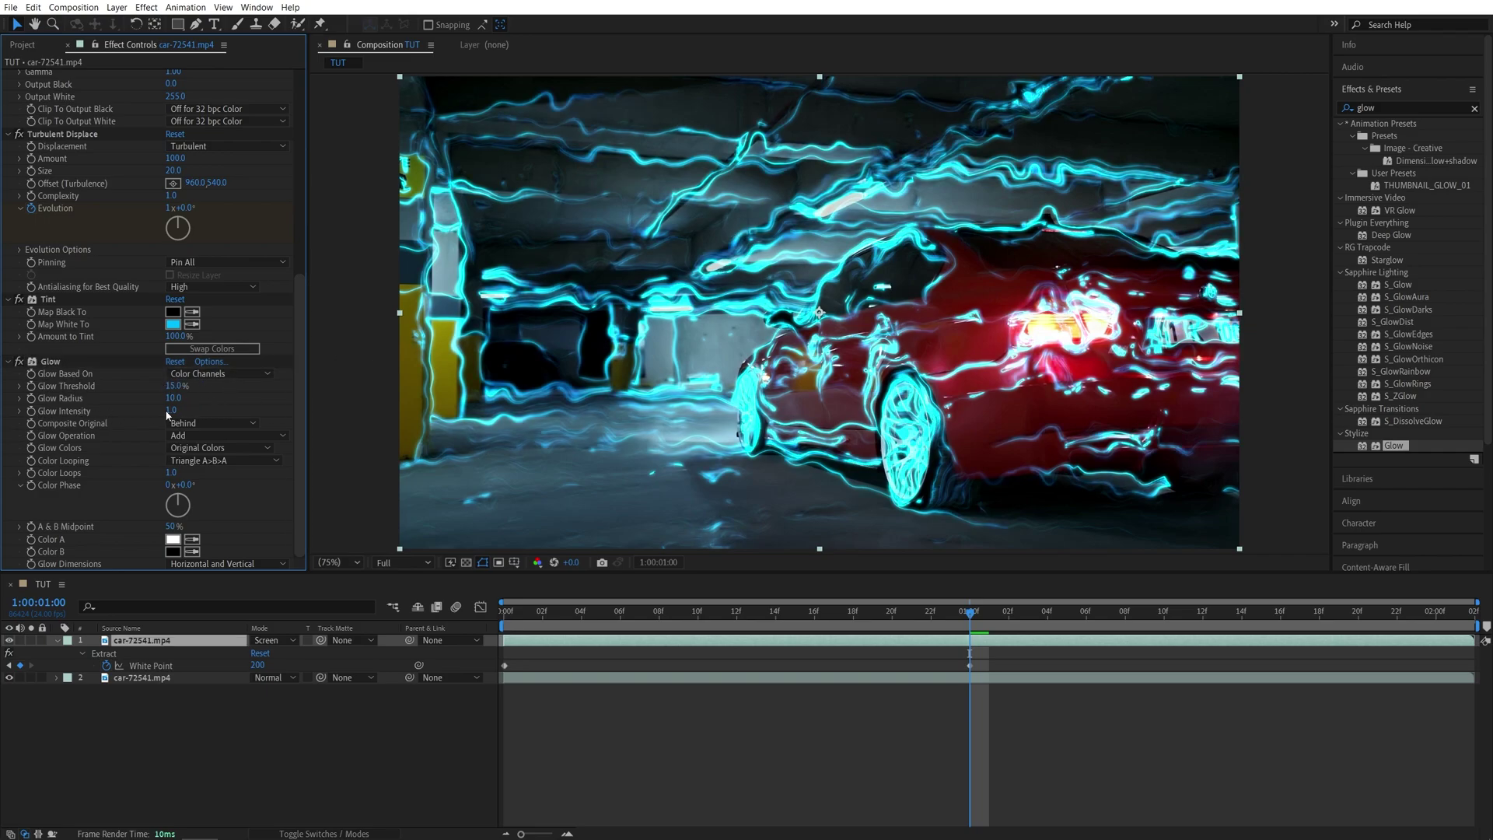
left_click_drag(171, 411, 227, 407)
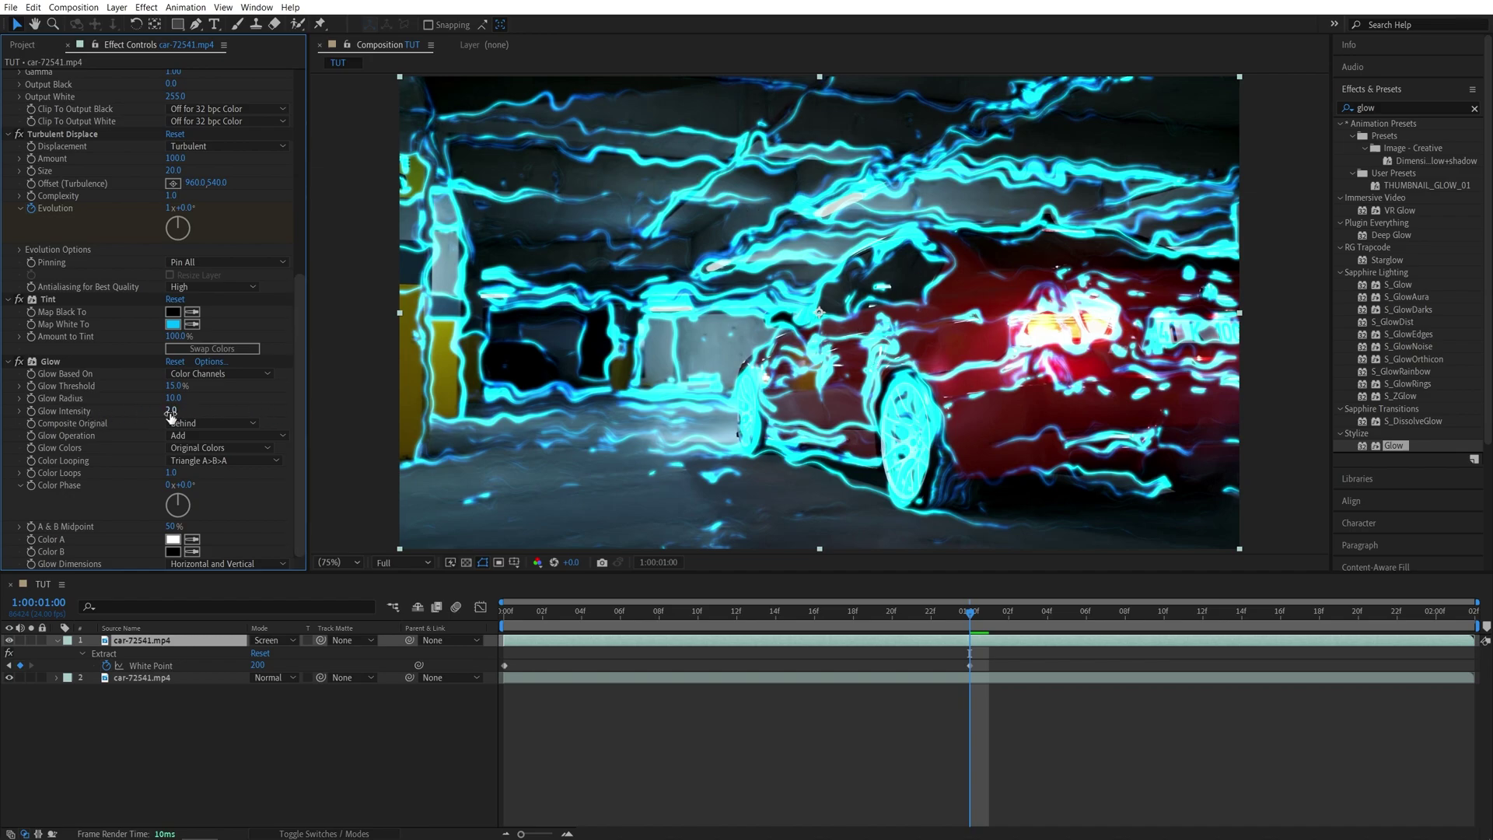
Step: Duplicate Glow, reset Glow 2 to defaults, and give it Glow Radius 100
left_click(49, 361)
key("ctrl+d")
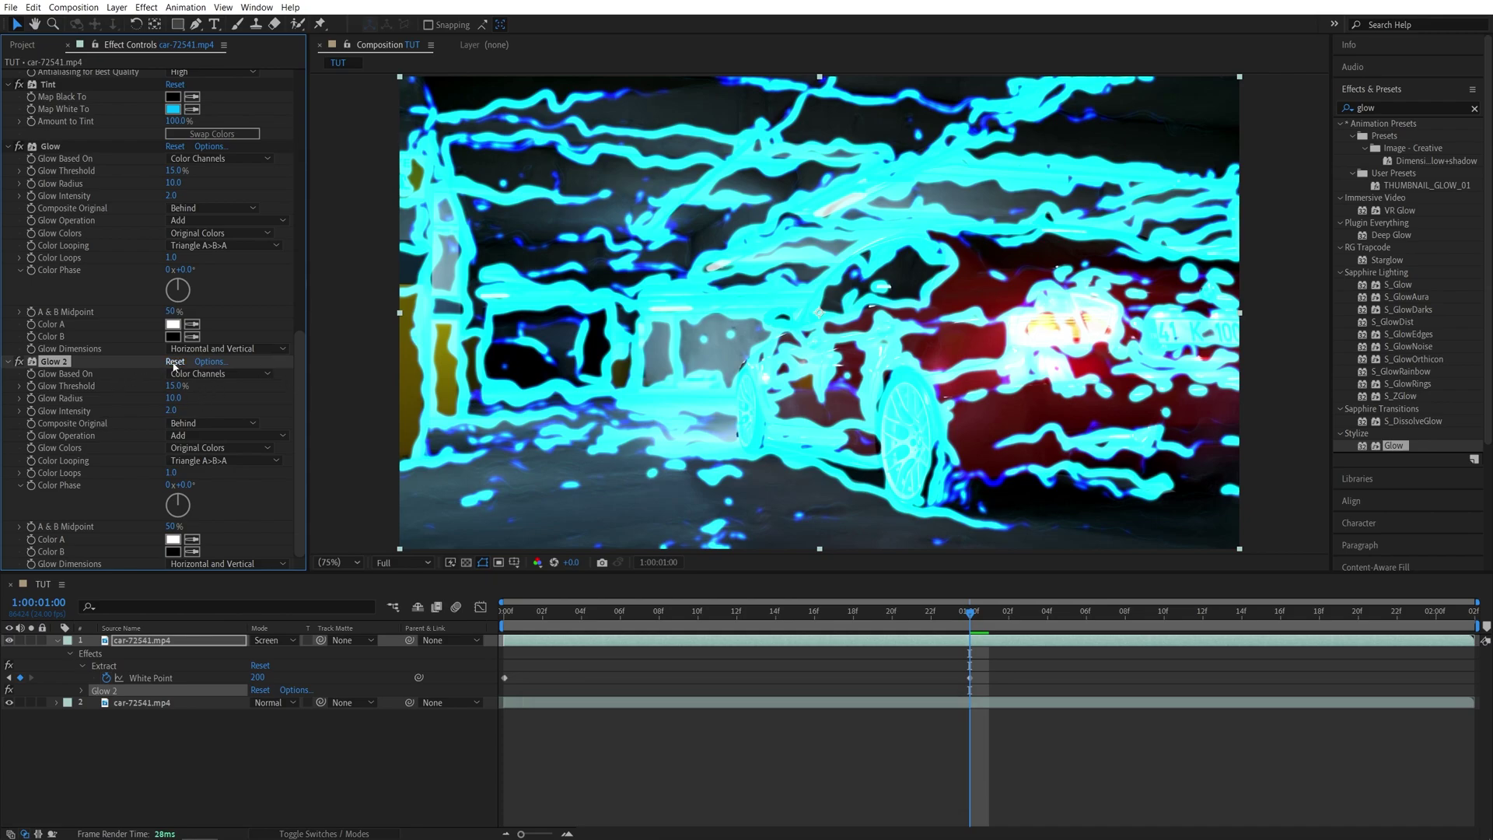
left_click(175, 362)
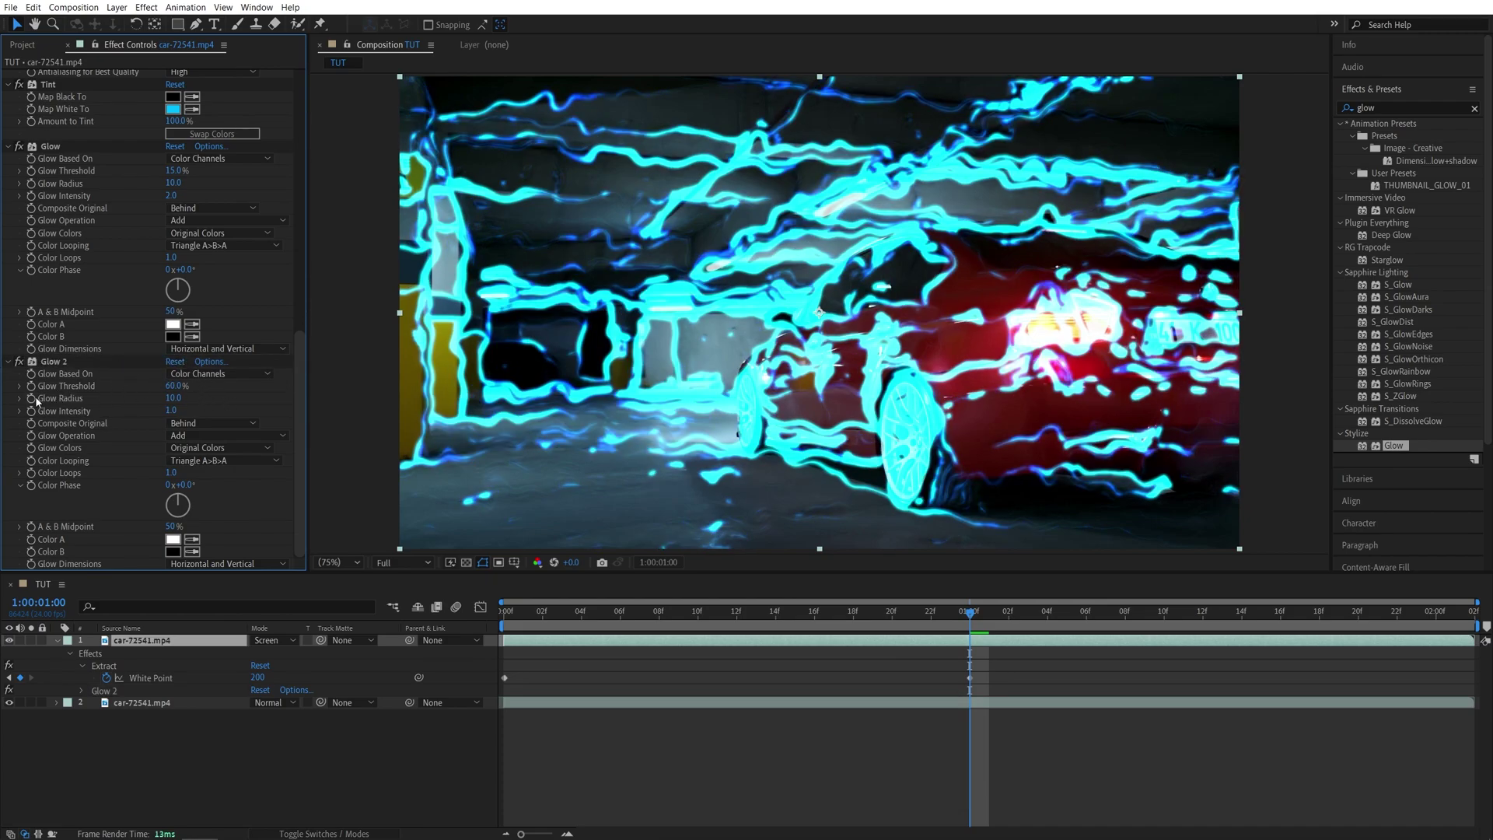
left_click(173, 398)
type("10")
key("Return")
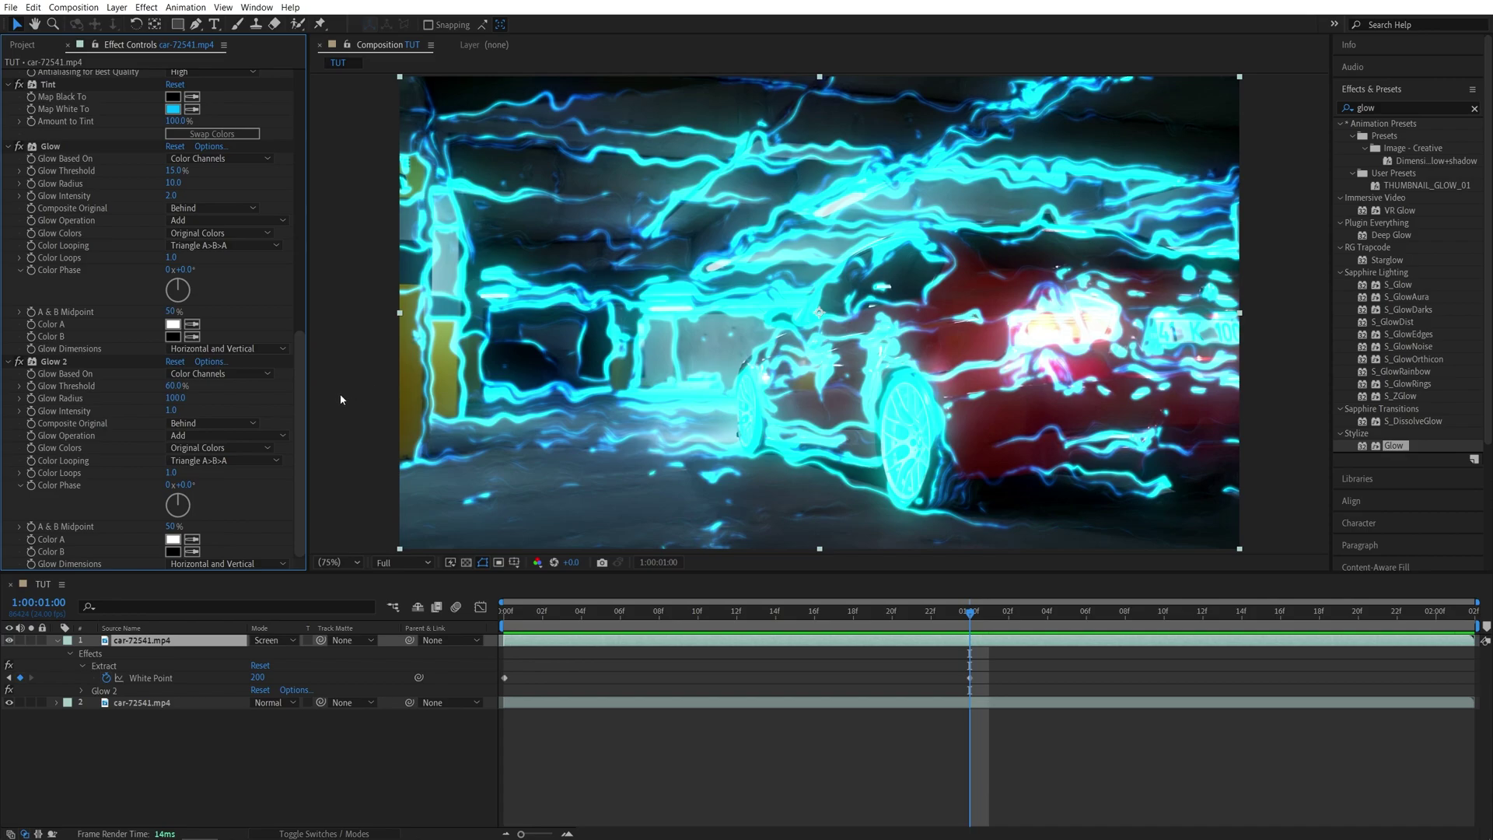
left_click(53, 362)
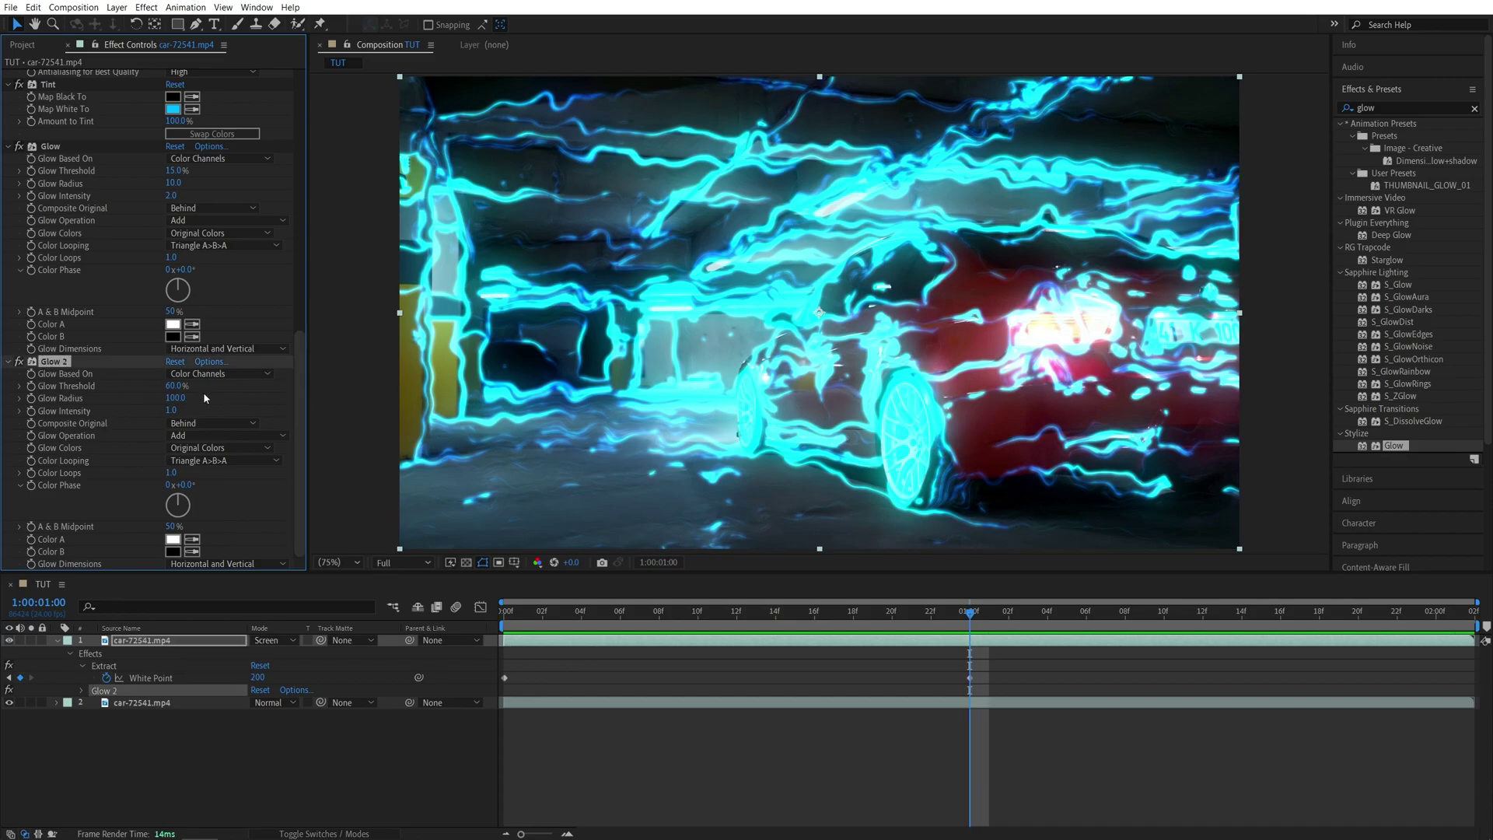
left_click(590, 371)
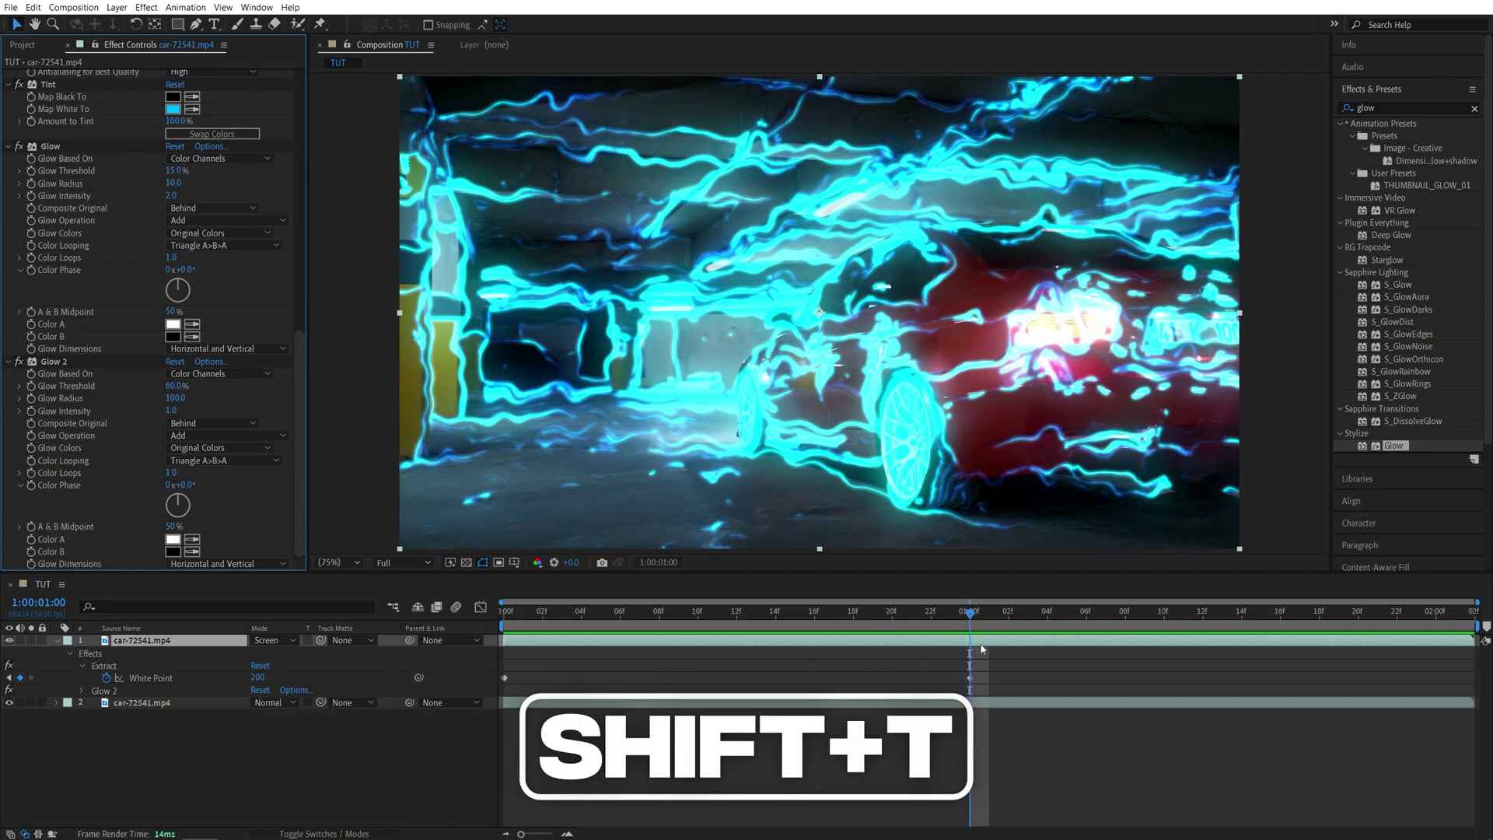
Step: Keyframe the top layer's Opacity at 0% at 1:00 and 100% at frame 14
key("shift+t")
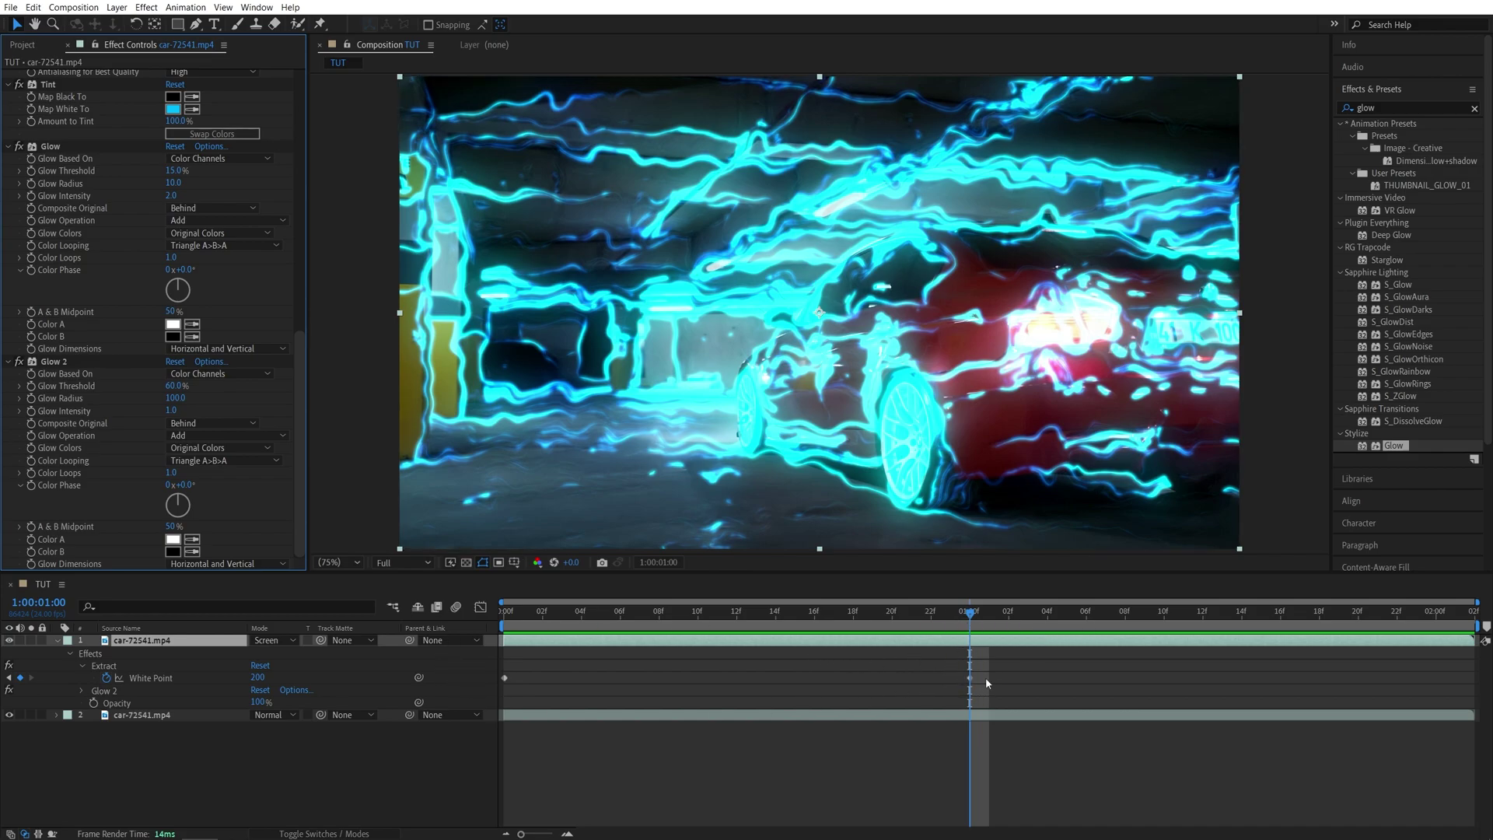
left_click(129, 703)
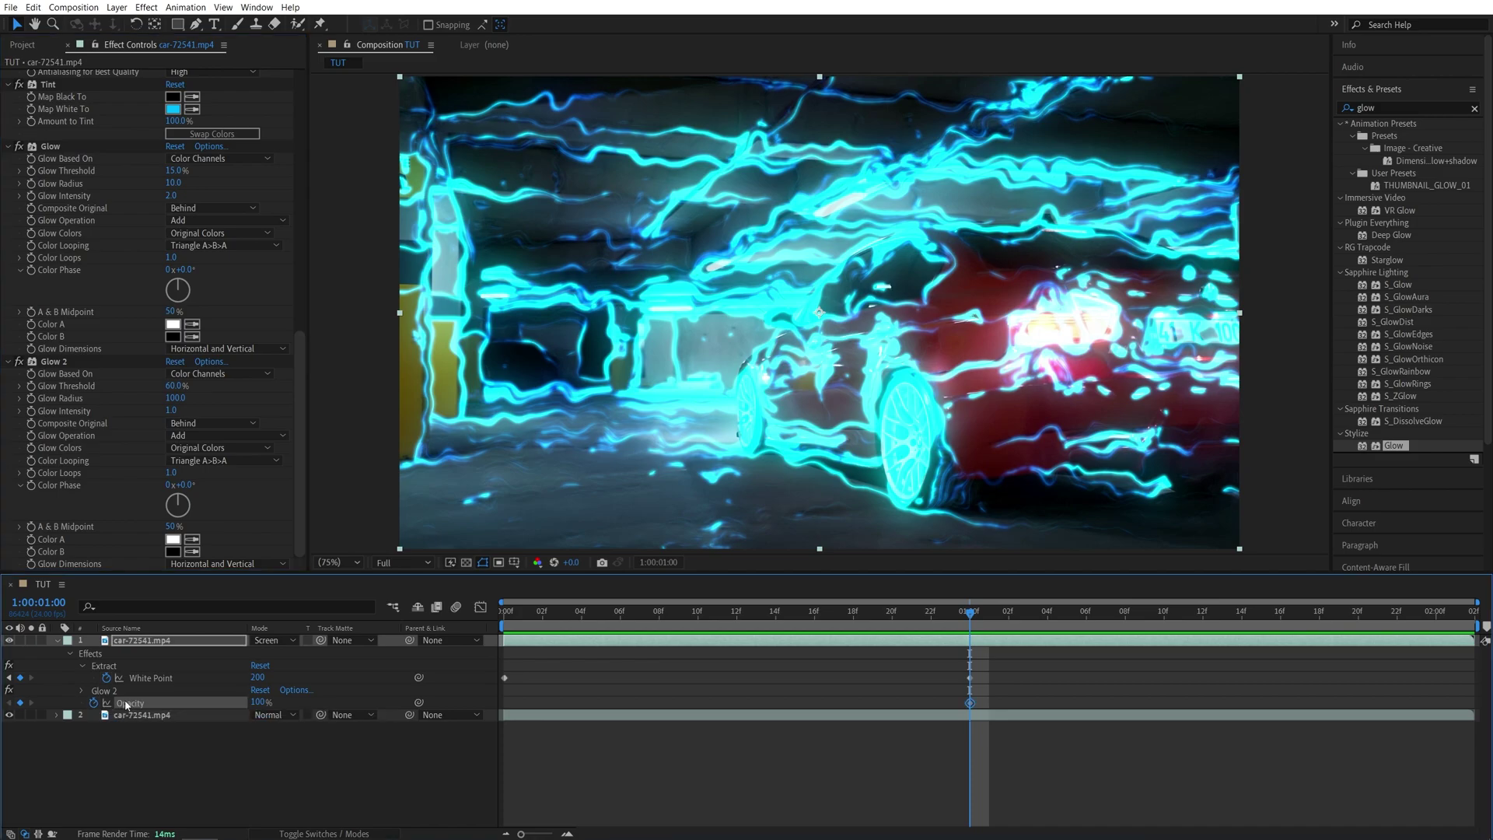
left_click_drag(263, 703, 210, 703)
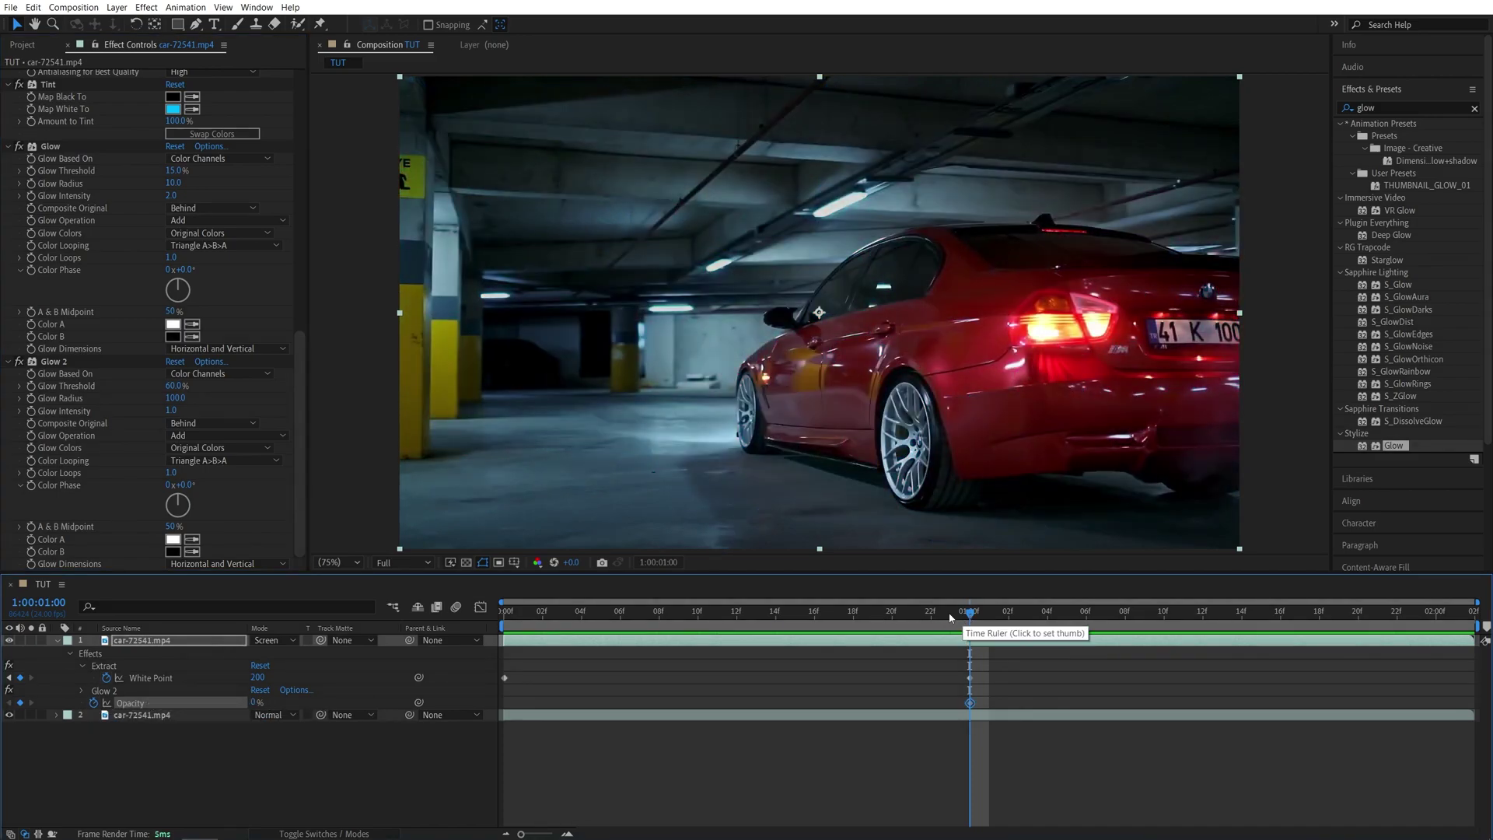
key("j")
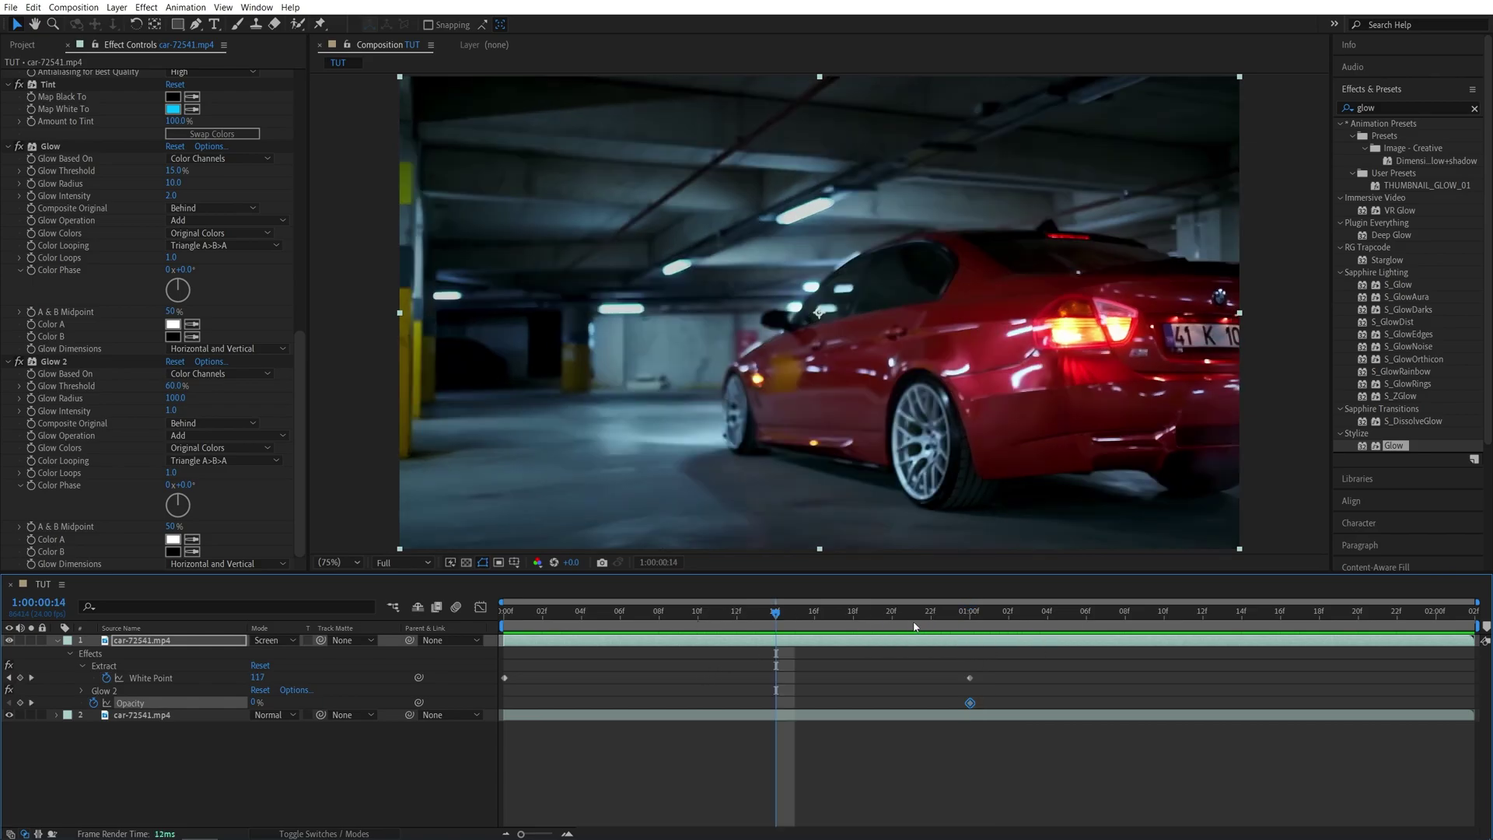
left_click(258, 703)
type("100")
key("Return")
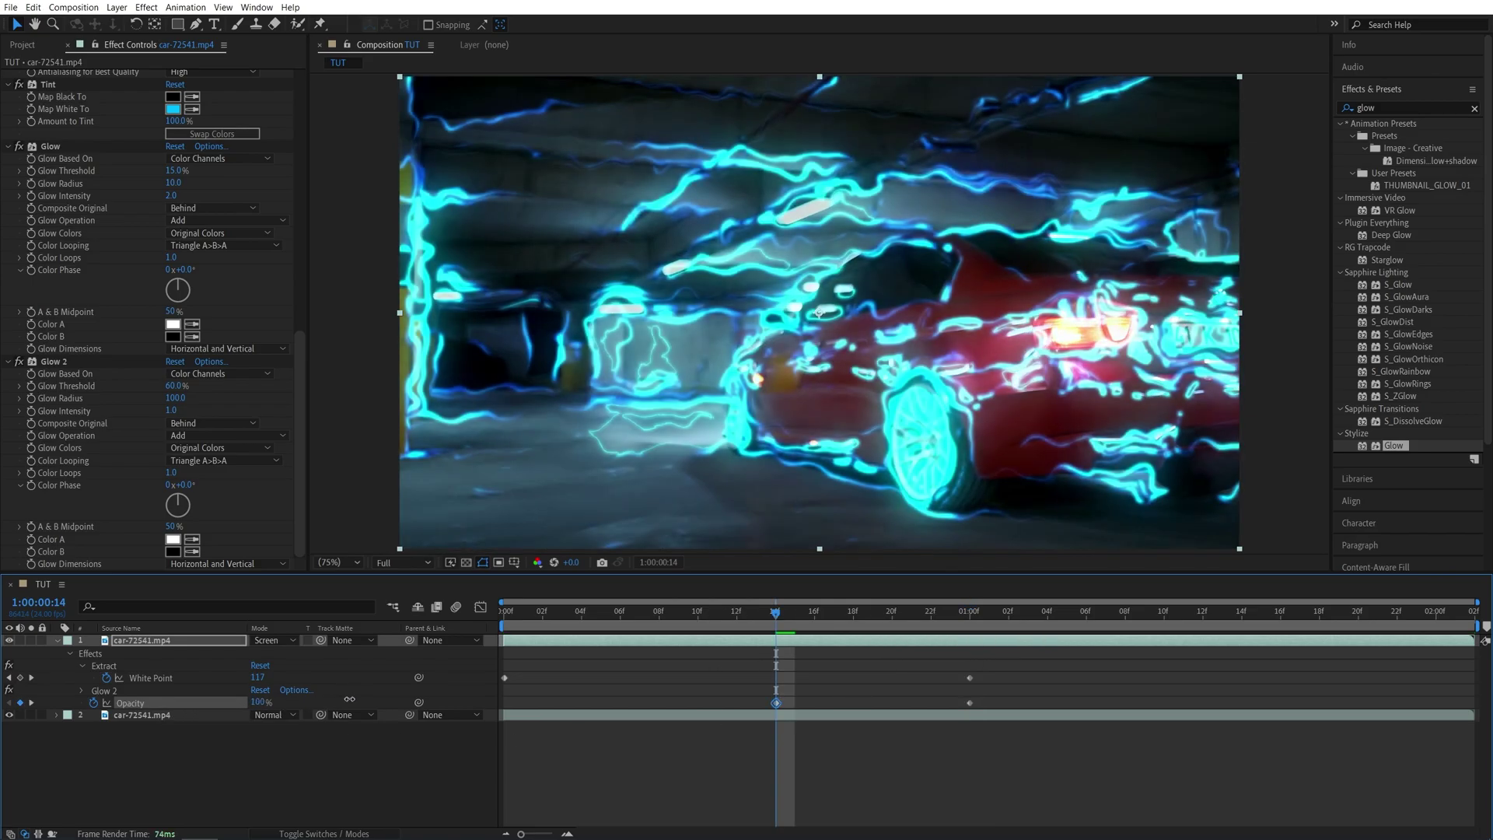
mouse_move(776, 612)
left_mouse_down()
mouse_move(815, 613)
mouse_move(501, 618)
left_mouse_up()
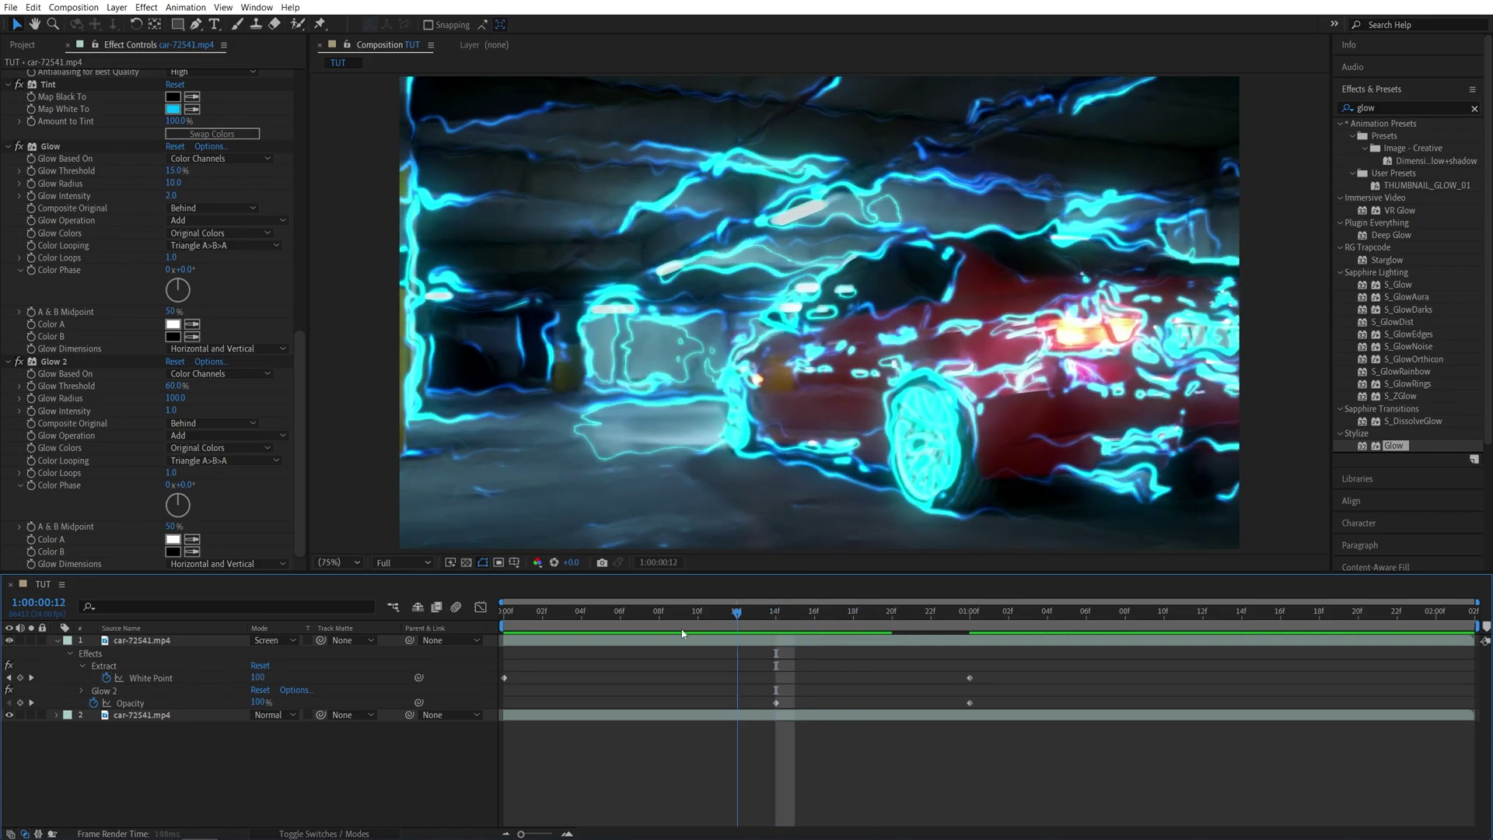
key("space")
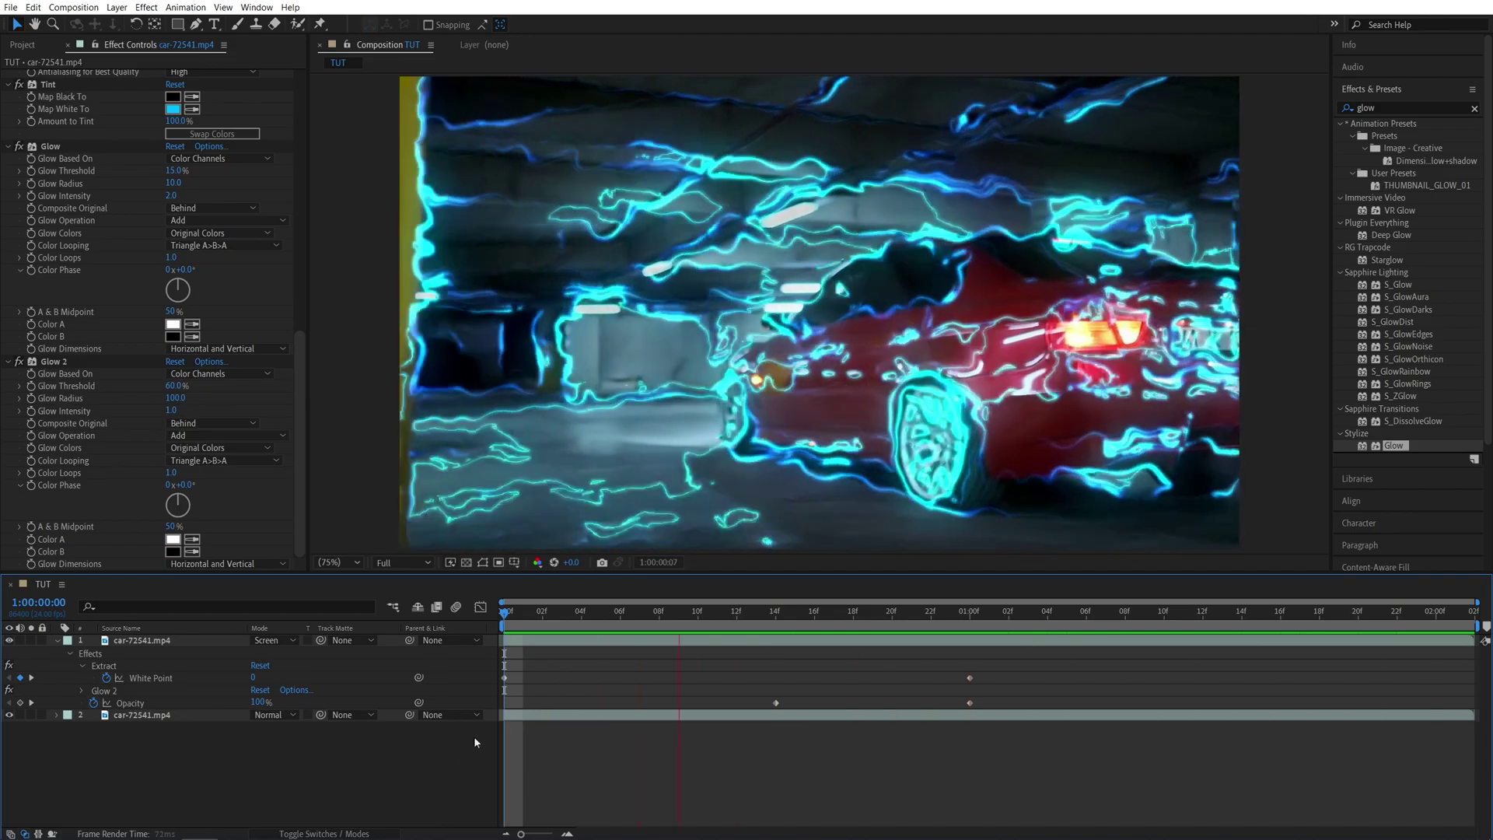
left_click(507, 613)
key("space")
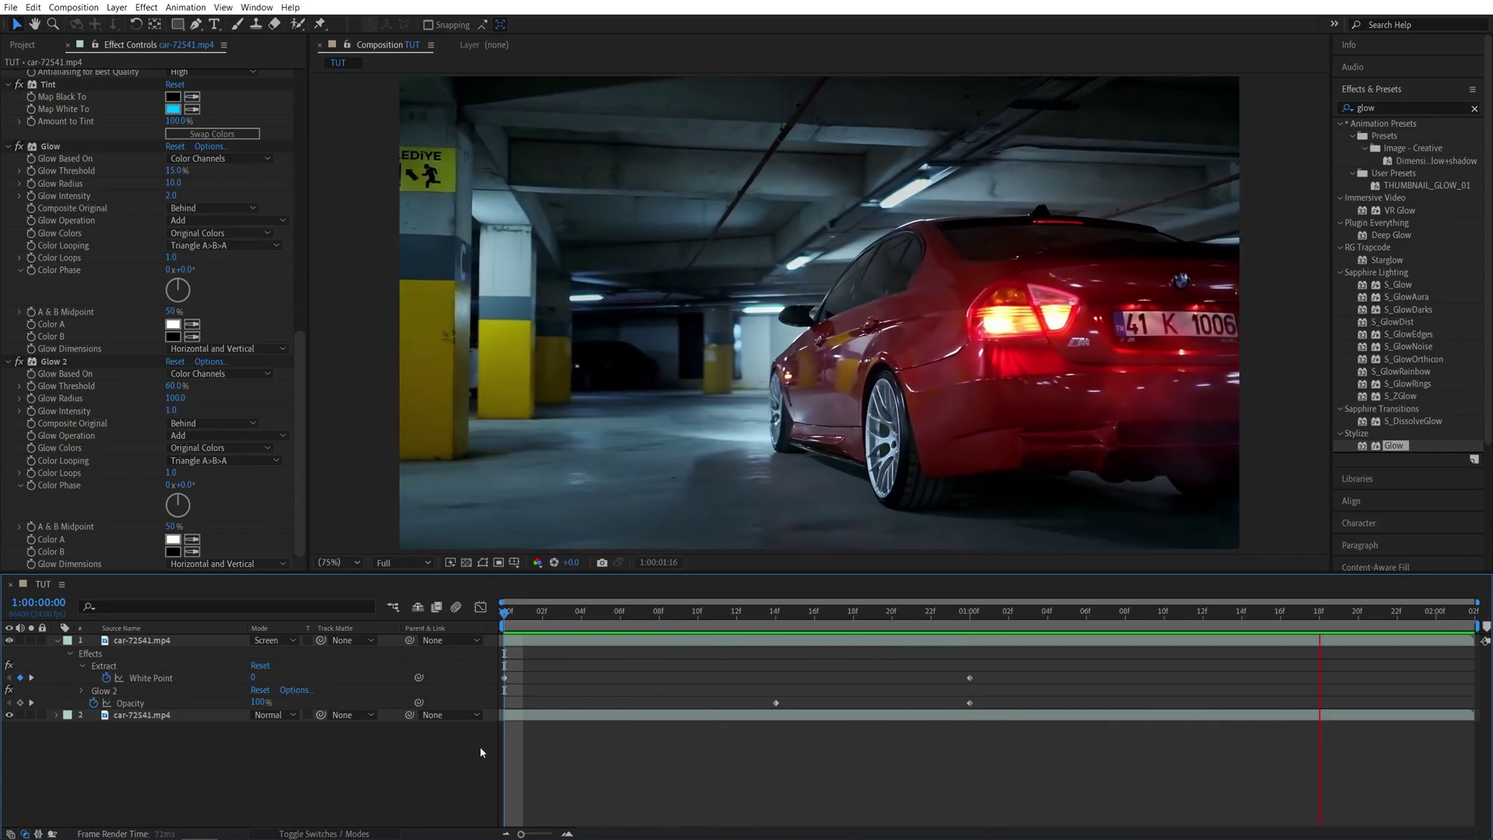